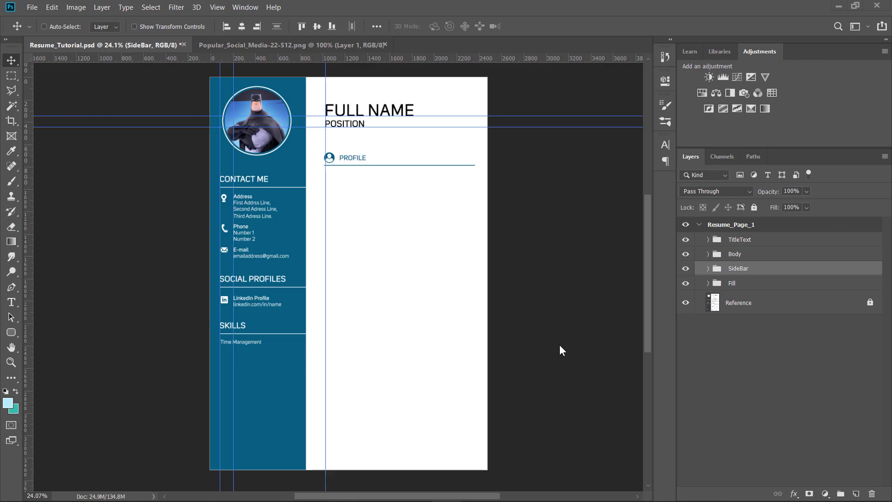
Expand the SideBar group and its SideBarText subgroup to reveal the ContactMe, SocialProfiles and Skills groups.
scroll(298, 275, up, 5)
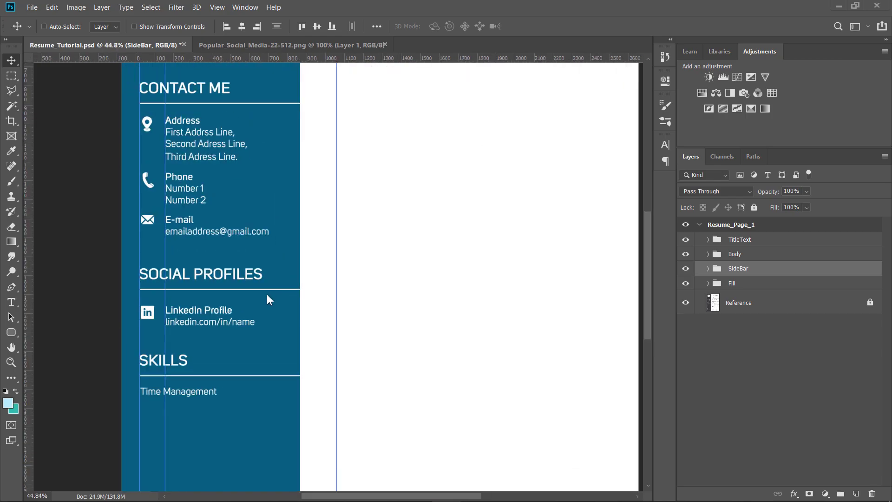
scroll(271, 296, down, 1)
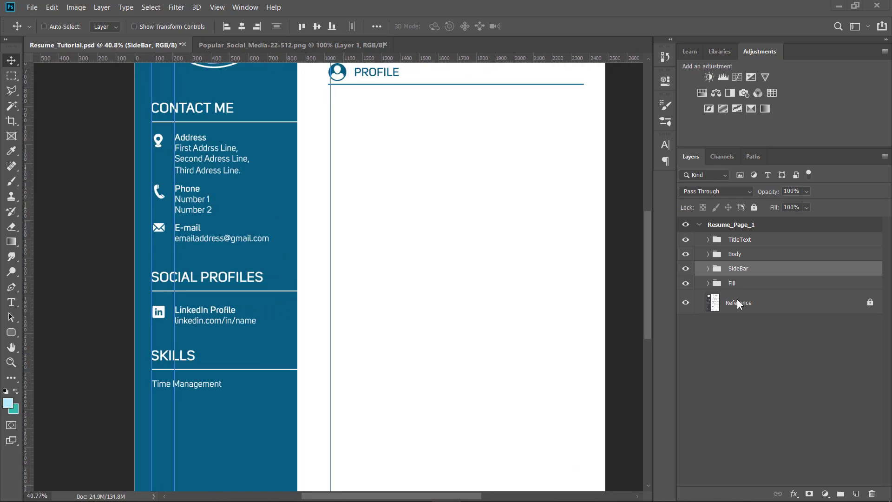
click(708, 269)
click(718, 321)
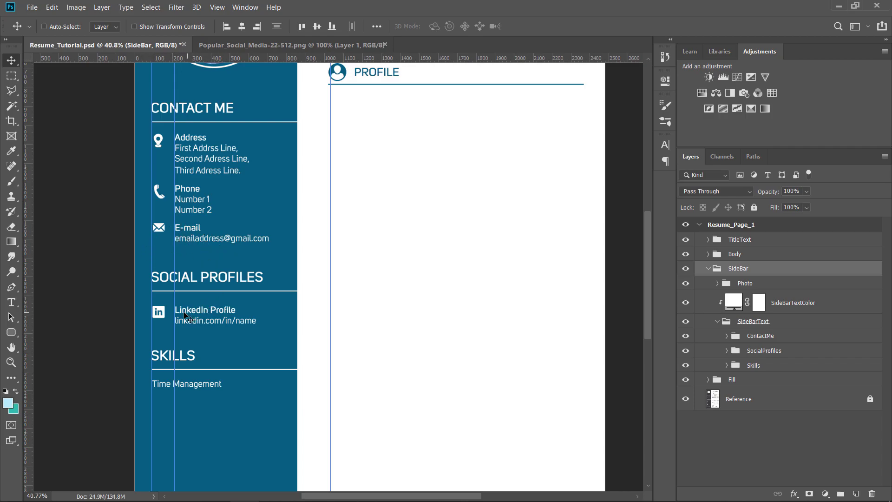
Close the Popular_Social_Media-22-512.png document and return to the resume document.
scroll(239, 316, up, 2)
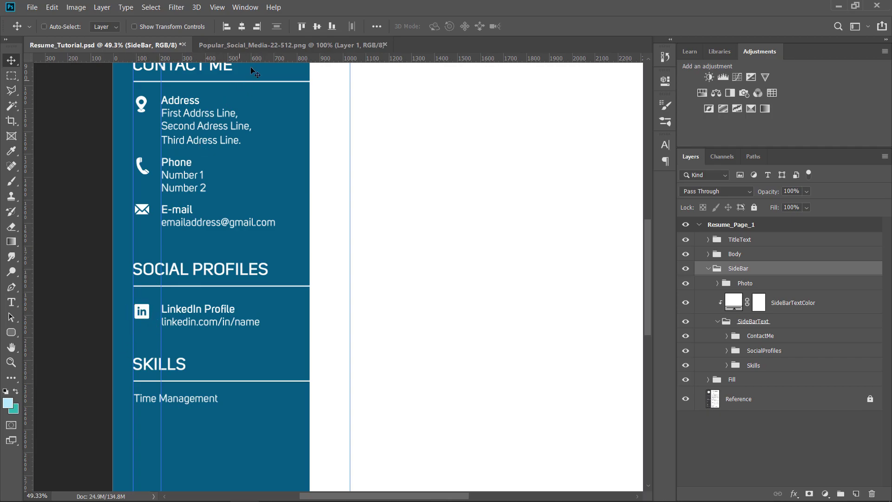
click(267, 47)
click(386, 44)
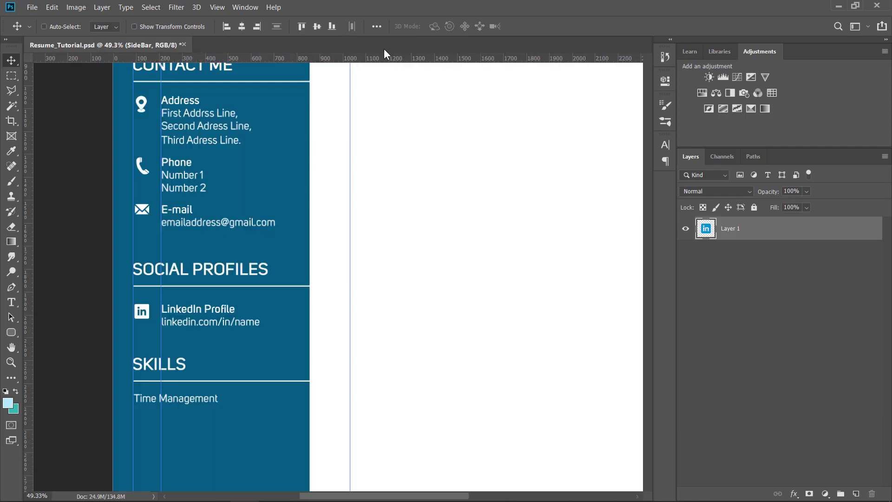
Hide the Fill group to compare the sidebar sections with the reference resume, and show the group again.
scroll(225, 364, down, 1)
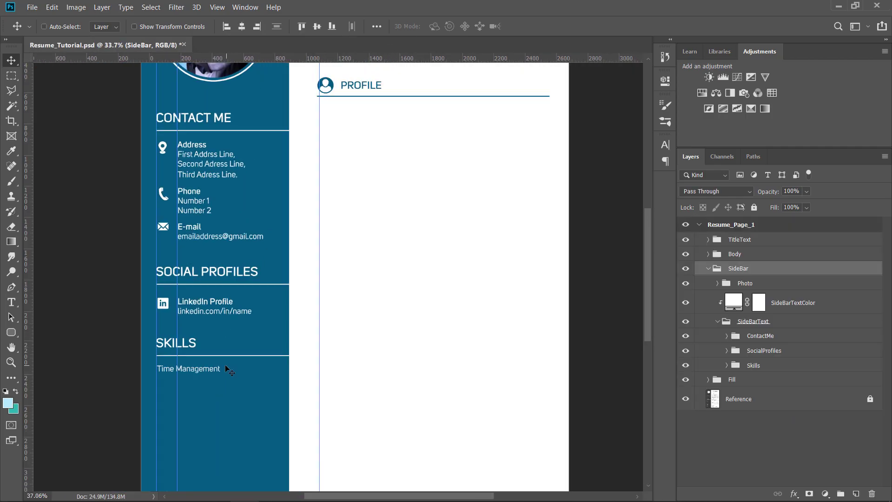
scroll(225, 364, up, 2)
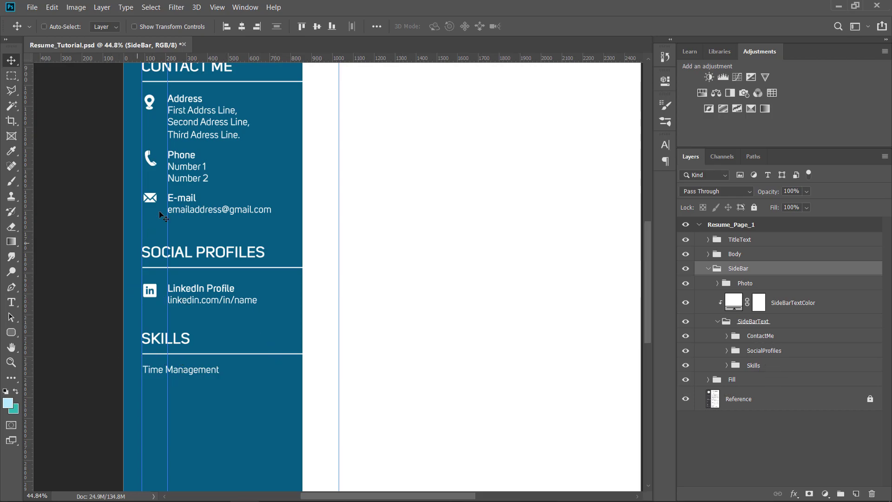
scroll(149, 223, down, 1)
scroll(131, 317, up, 1)
scroll(159, 254, down, 2)
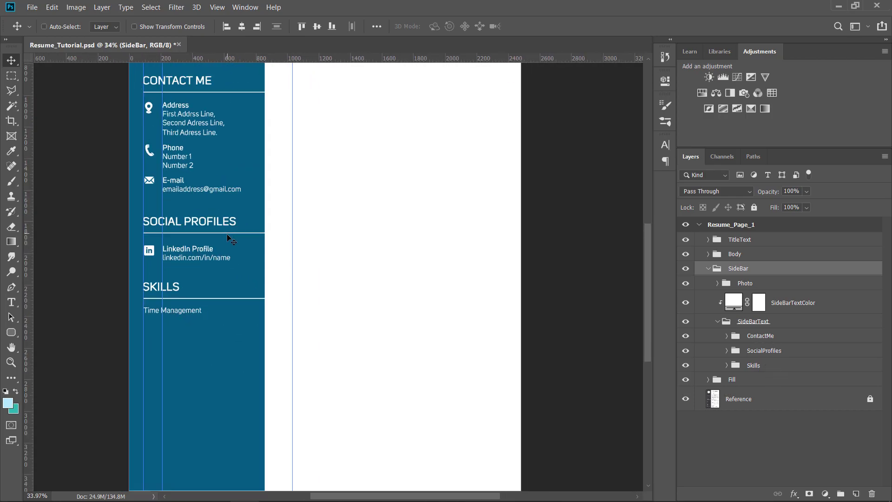
click(681, 379)
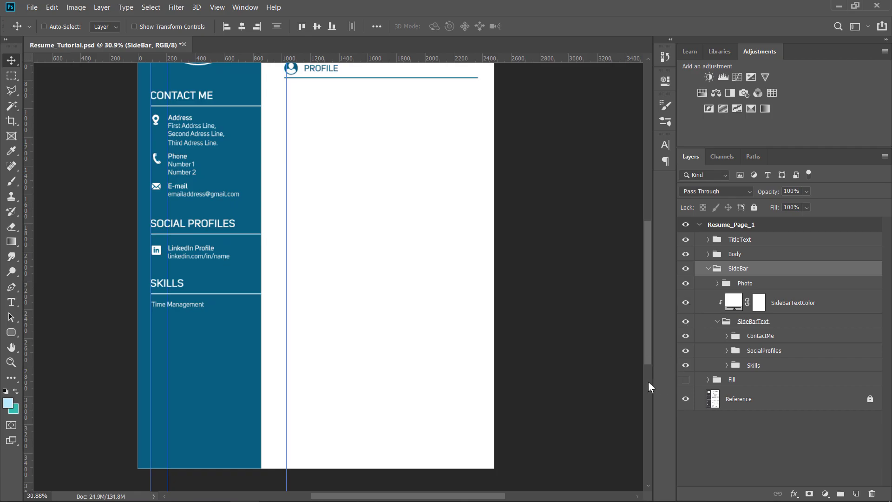
scroll(158, 358, up, 1)
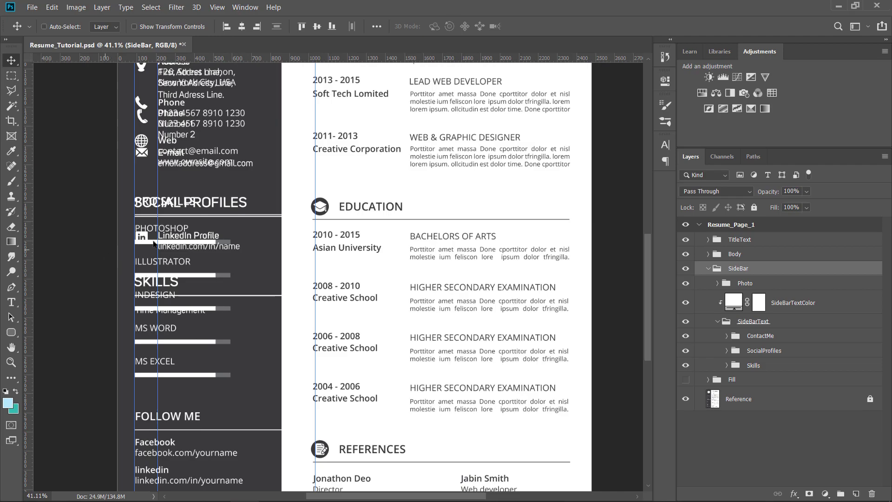
scroll(172, 274, down, 2)
scroll(171, 281, up, 1)
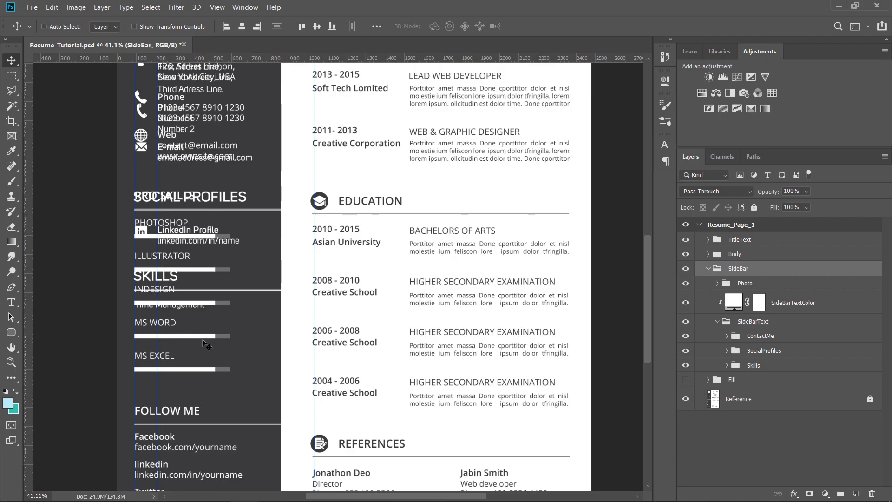
click(685, 380)
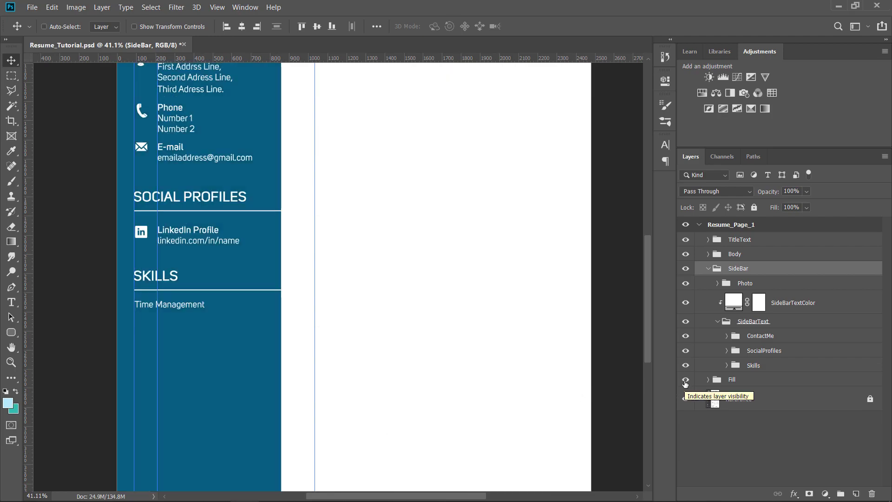
Release the SideBarTextColor fill layer from its clipping to the SideBarText group and check the whole page.
scroll(222, 357, down, 4)
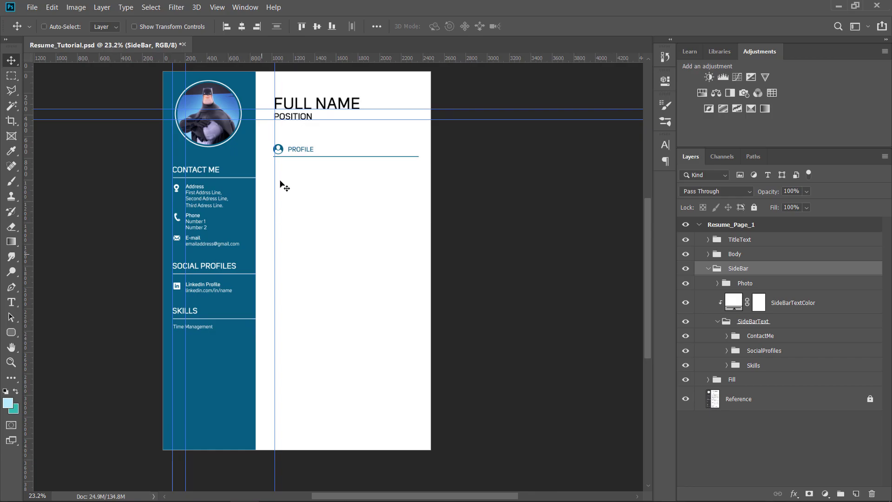
scroll(258, 173, up, 2)
scroll(223, 365, up, 2)
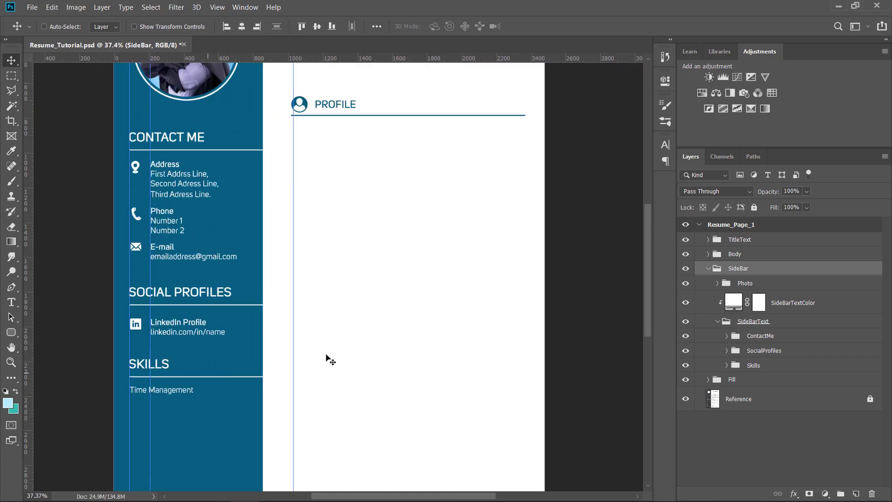
click(759, 325)
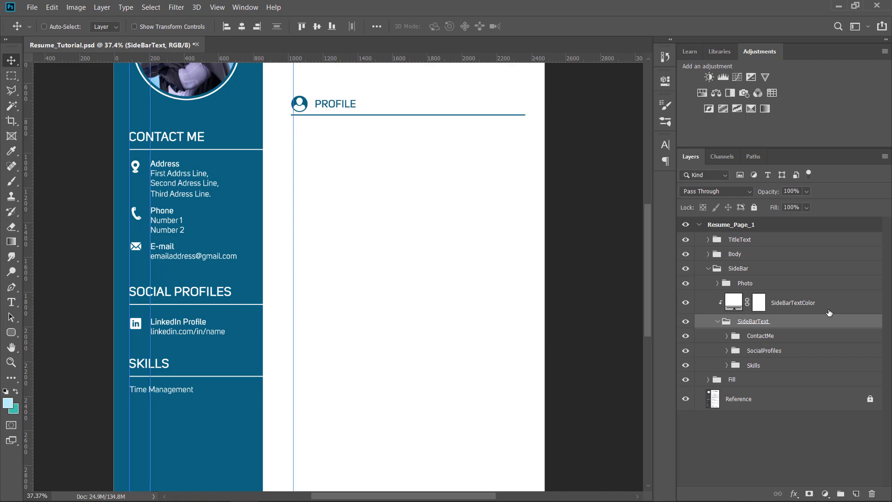
mouse_move(829, 312)
mouse_down()
mouse_move(835, 329)
mouse_move(832, 313)
mouse_move(840, 311)
mouse_move(836, 325)
mouse_up()
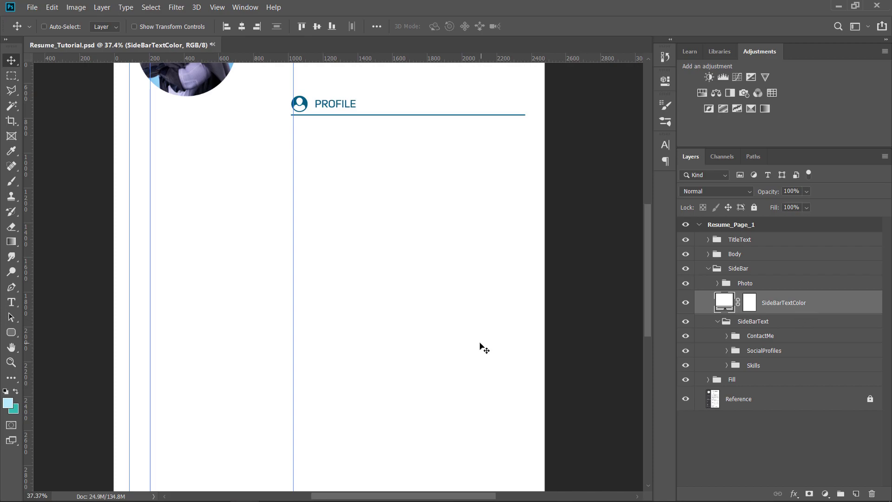
scroll(486, 346, down, 5)
scroll(483, 355, down, 1)
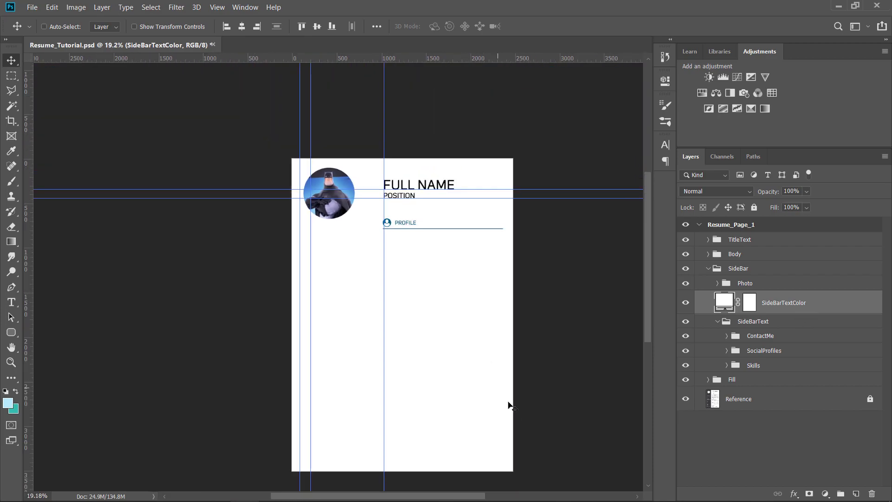
scroll(508, 403, up, 2)
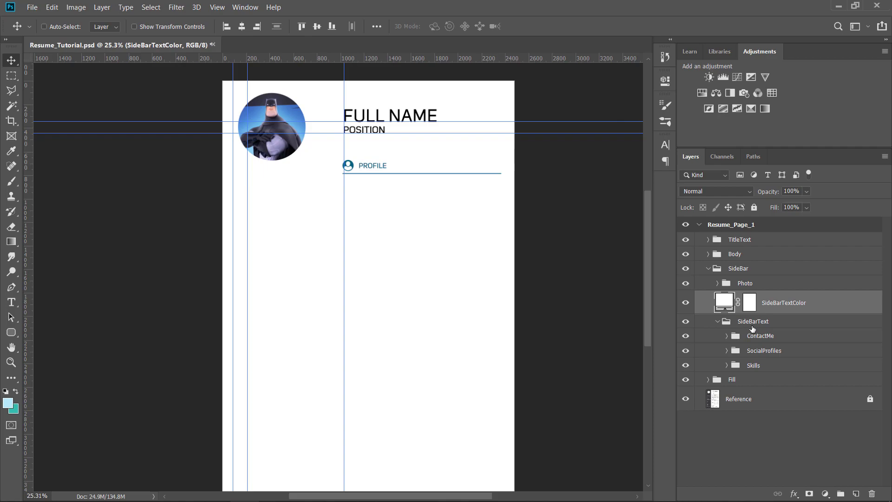
Clip the SideBarTextColor fill layer to the SideBarText group again.
click(826, 493)
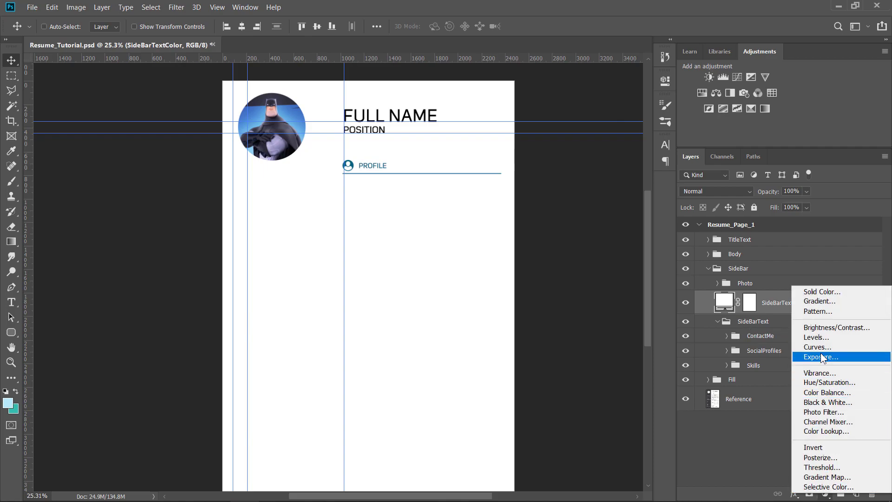
click(737, 452)
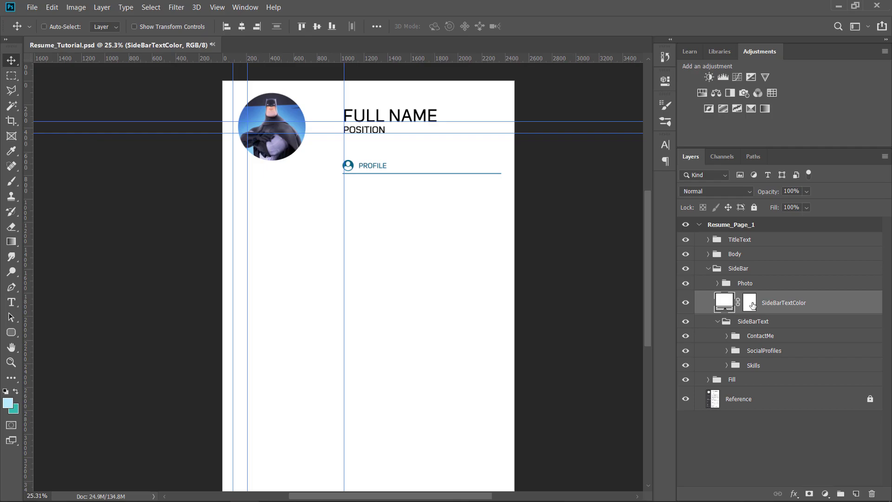
drag(751, 309, 805, 311)
alt+click(808, 309)
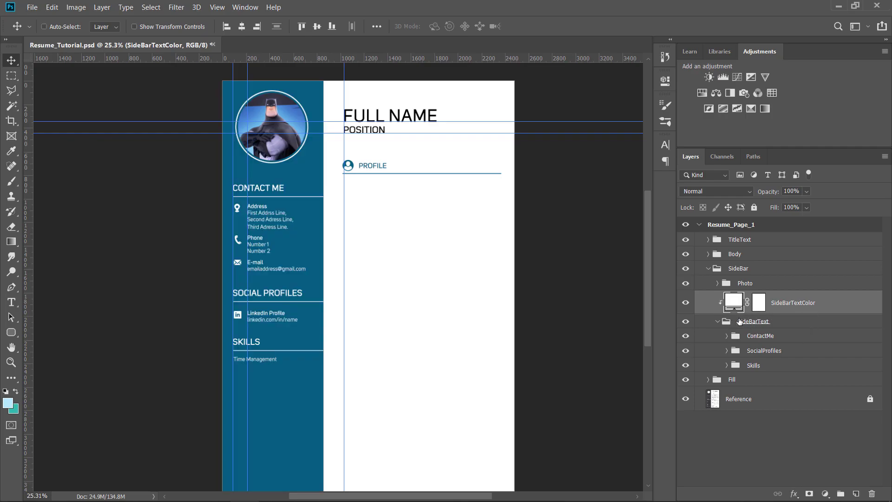
Collapse the SideBarText group and change the SideBarTextColor fill to black (#040404).
click(719, 322)
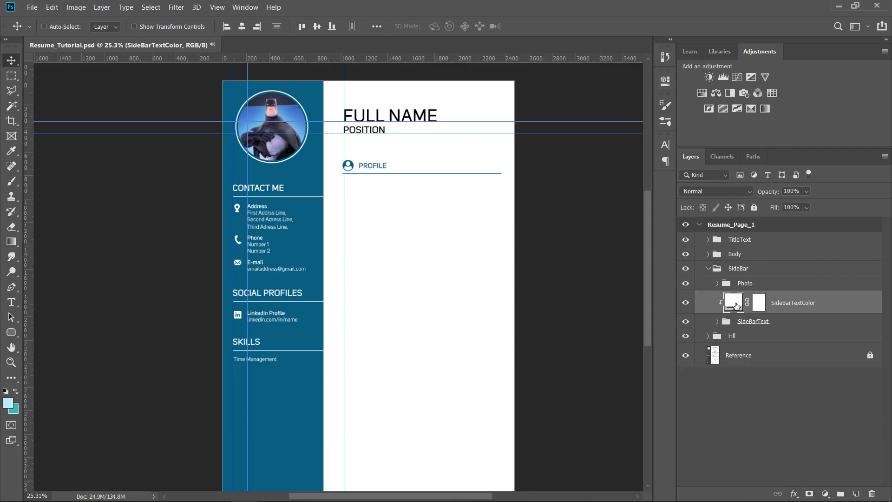
double_click(735, 305)
text(000000)
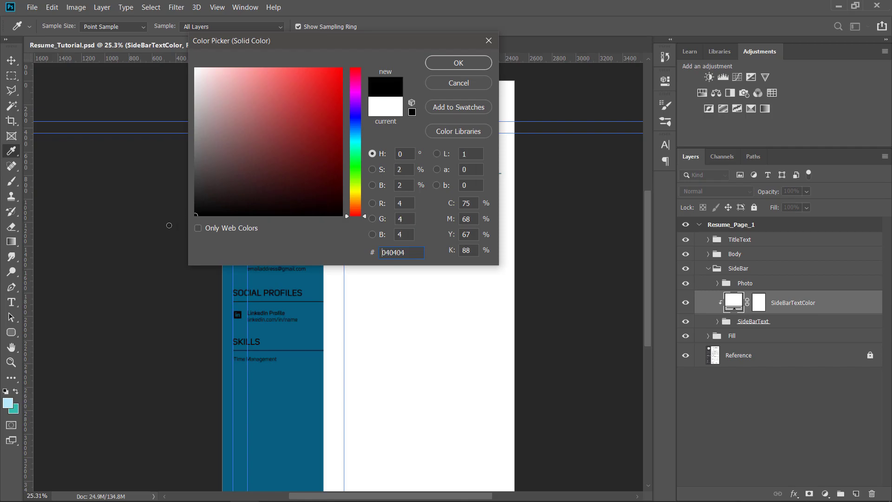
click(458, 62)
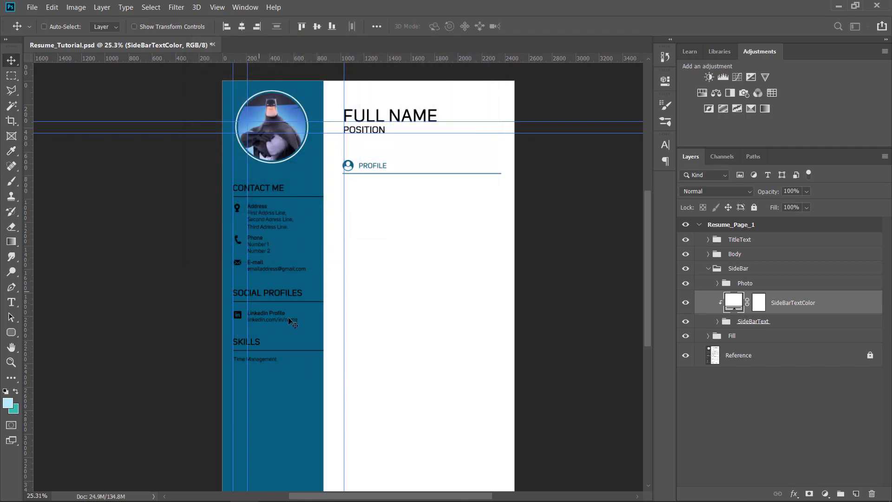
Set the SideBarTextColor fill back to white.
scroll(311, 206, up, 3)
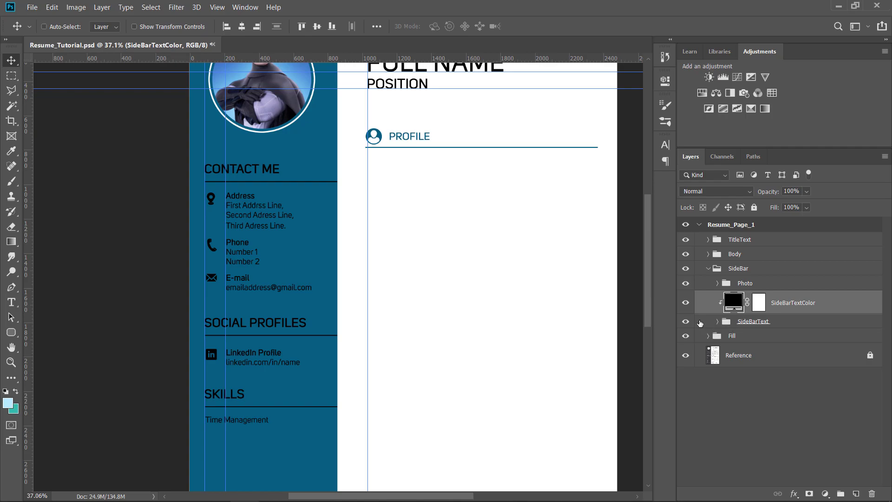
scroll(474, 304, down, 1)
scroll(473, 307, up, 1)
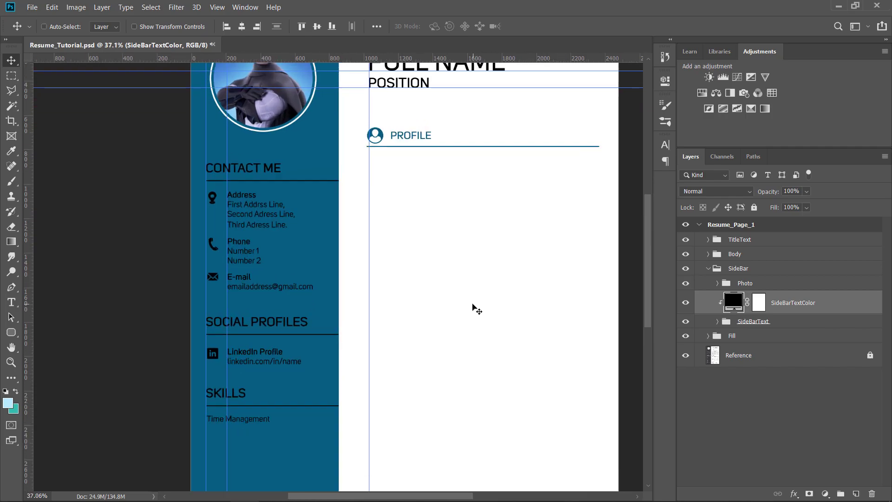
double_click(731, 304)
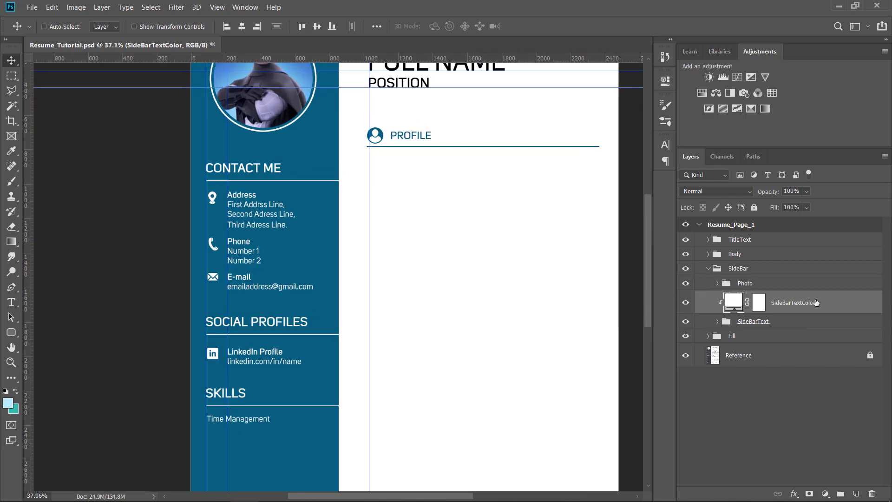
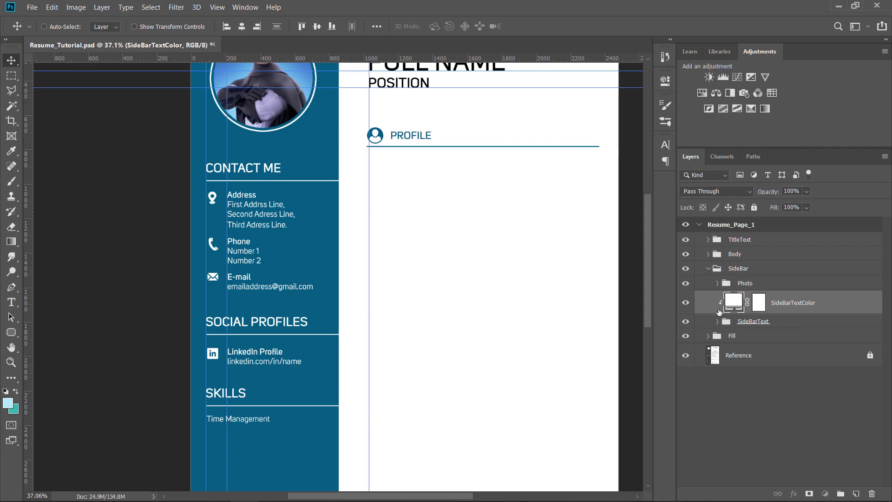
Toggle the SideBar group's visibility off and on, and collapse the group.
click(686, 269)
click(686, 269)
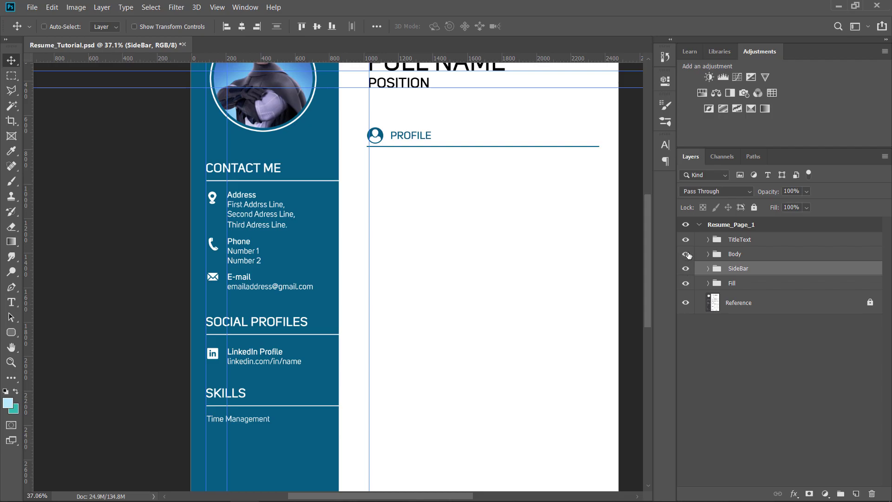
scroll(512, 289, down, 3)
scroll(335, 224, up, 2)
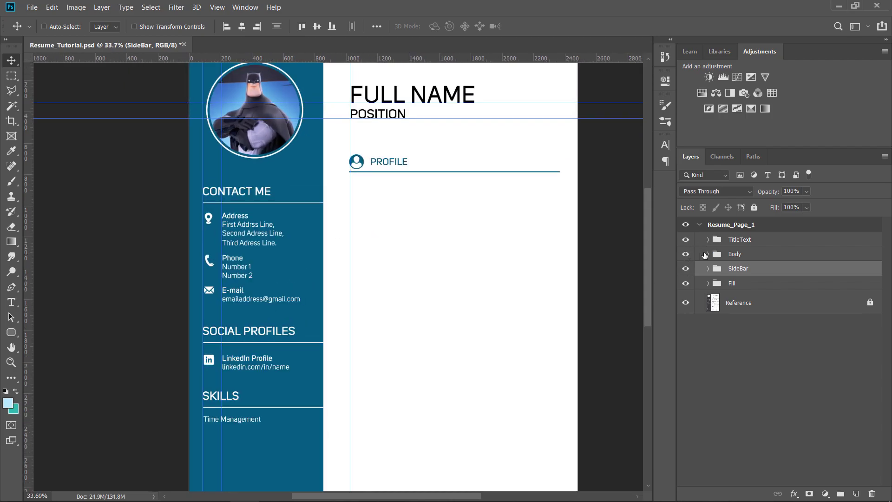
Expand the Body group and select its Line layer to inspect the line under the PROFILE heading.
click(709, 254)
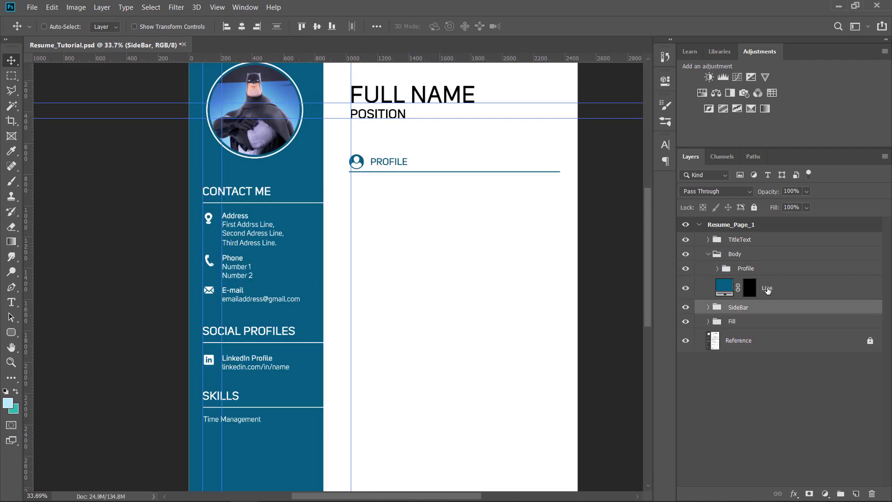
click(782, 294)
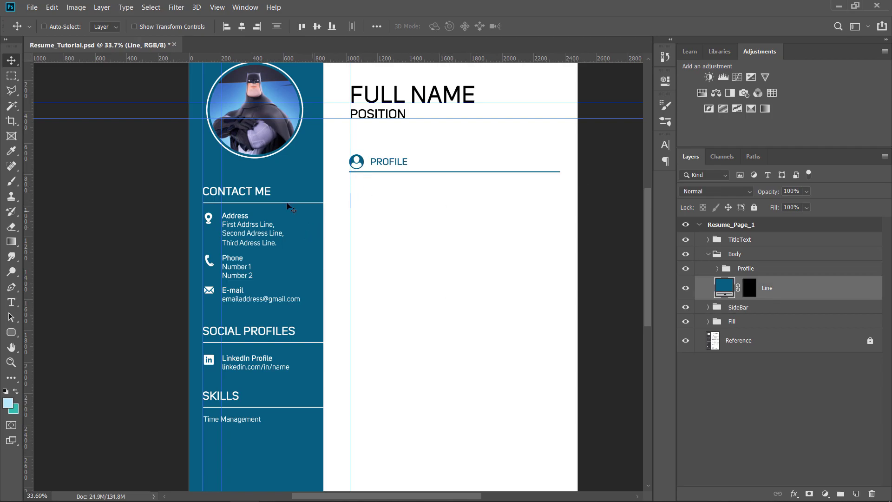
scroll(294, 198, down, 1)
scroll(297, 188, up, 2)
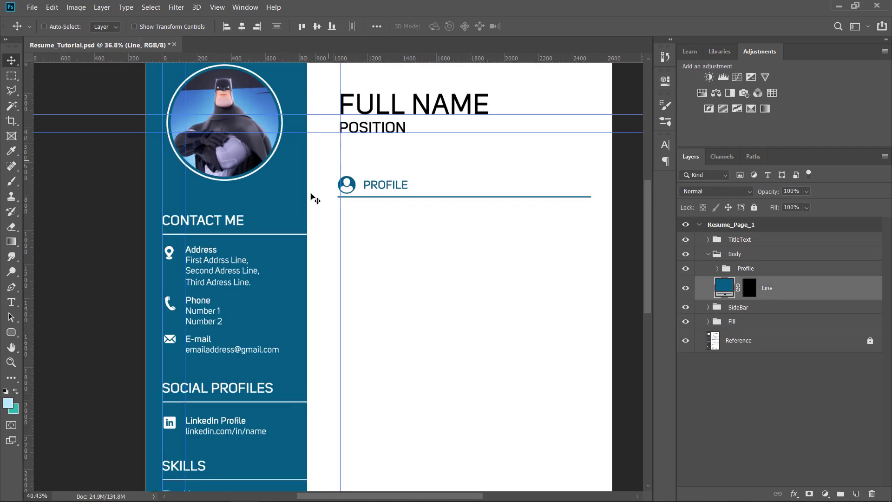
scroll(410, 197, up, 1)
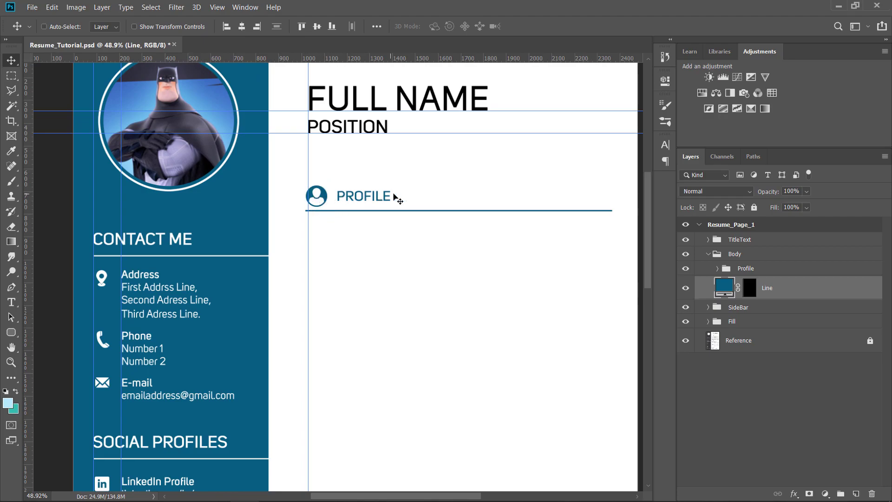
scroll(379, 210, down, 1)
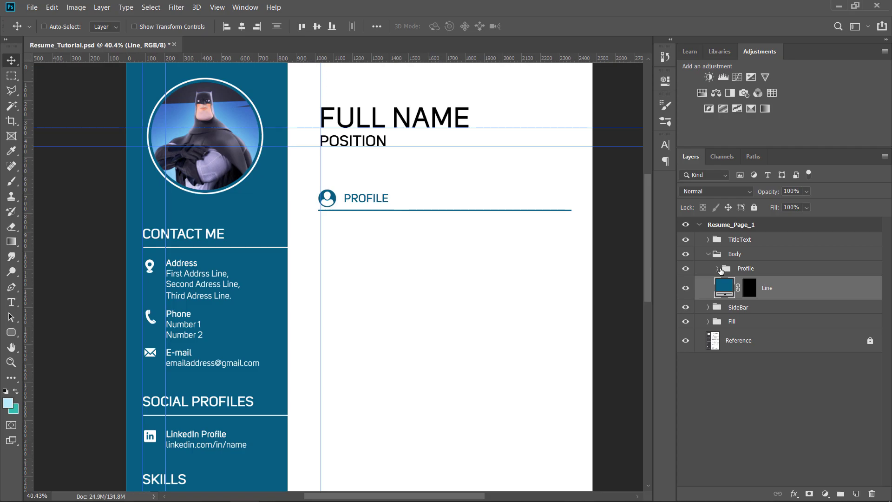
Select the Profile group inside the Body group.
click(762, 273)
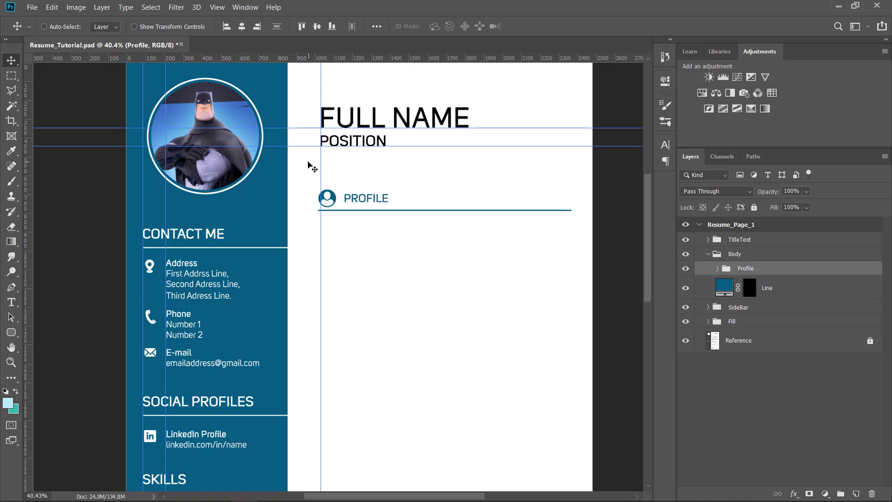
scroll(309, 167, down, 3)
scroll(343, 190, up, 4)
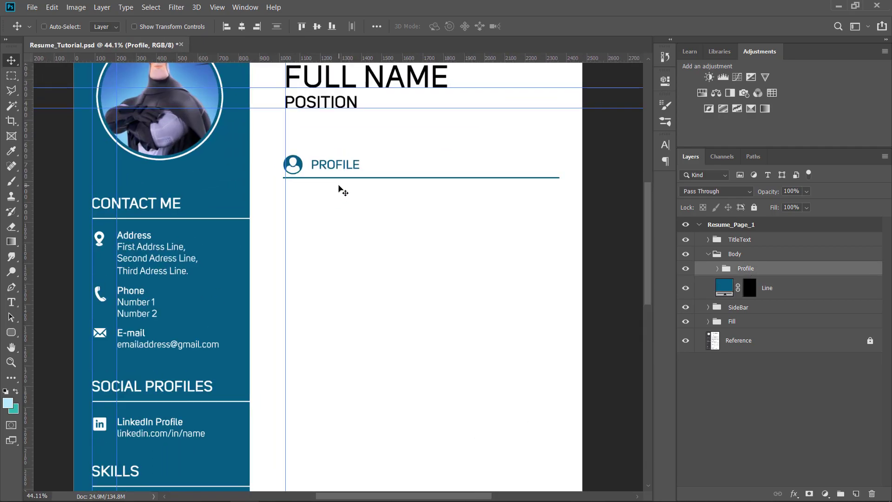
scroll(319, 219, down, 1)
scroll(299, 198, up, 2)
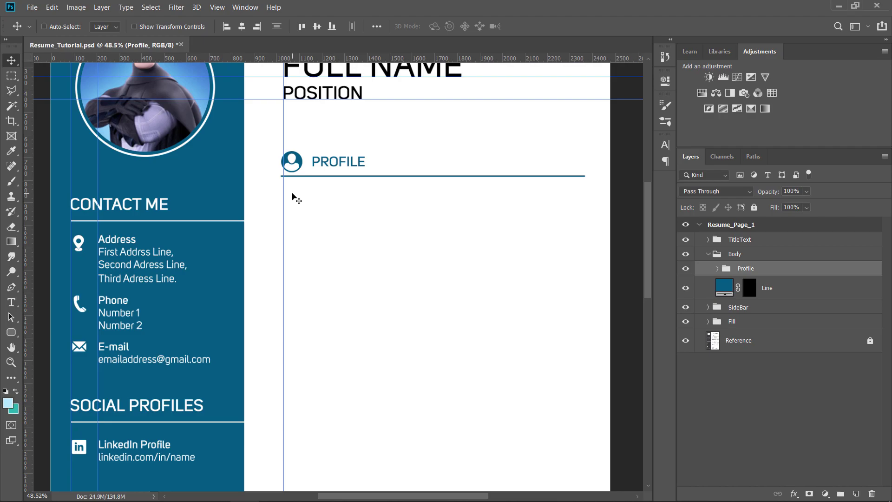
Switch to Chrome, view the "sample text" search, and look through the lipsum.com page for suitable dummy text.
click(74, 471)
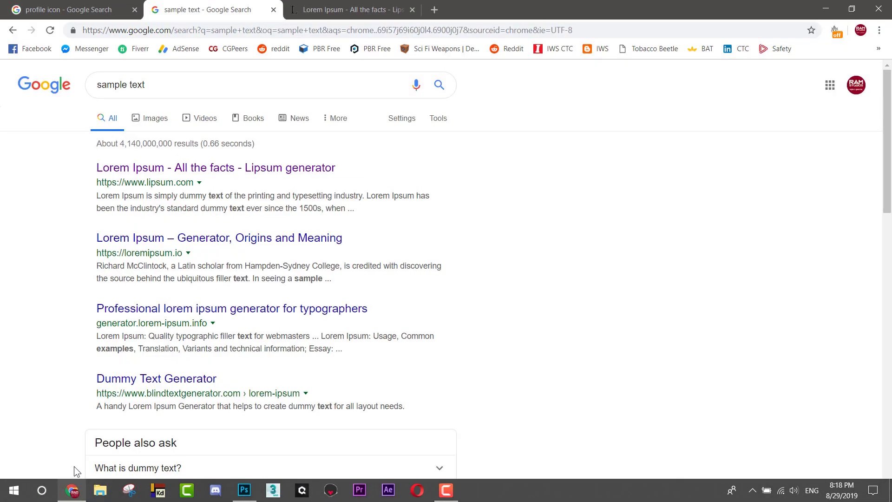
drag(155, 84, 90, 85)
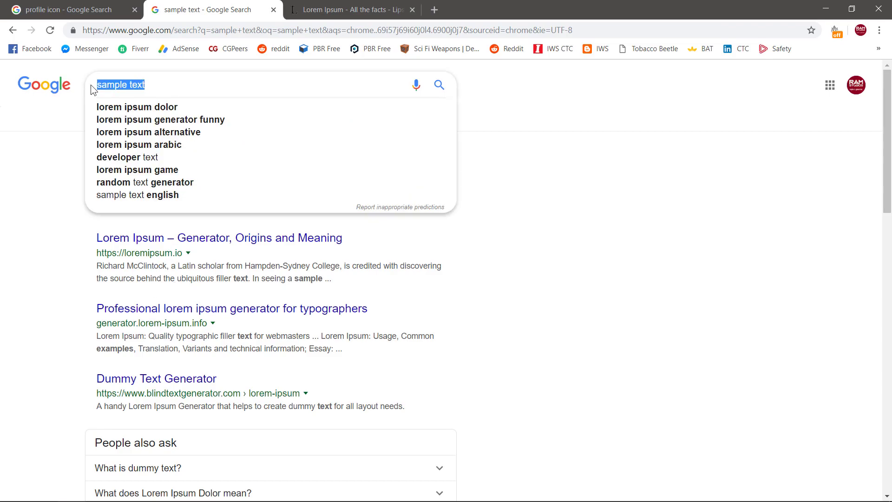
click(62, 180)
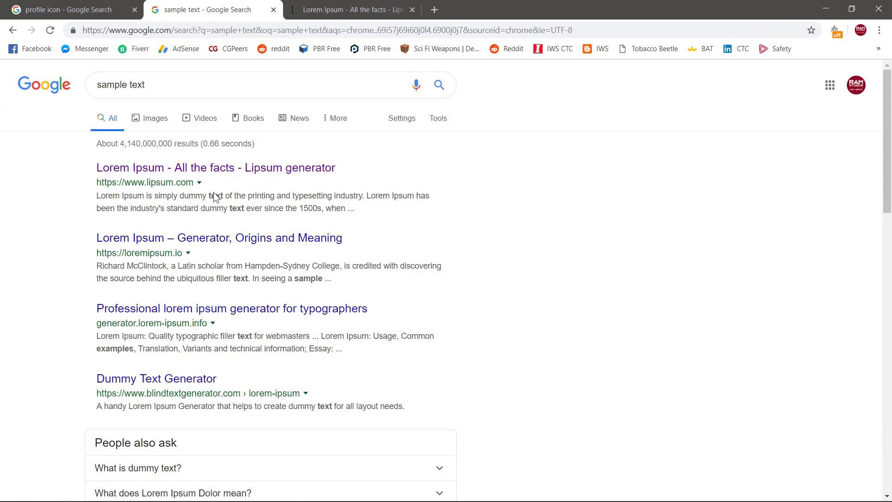
click(337, 12)
scroll(239, 168, down, 5)
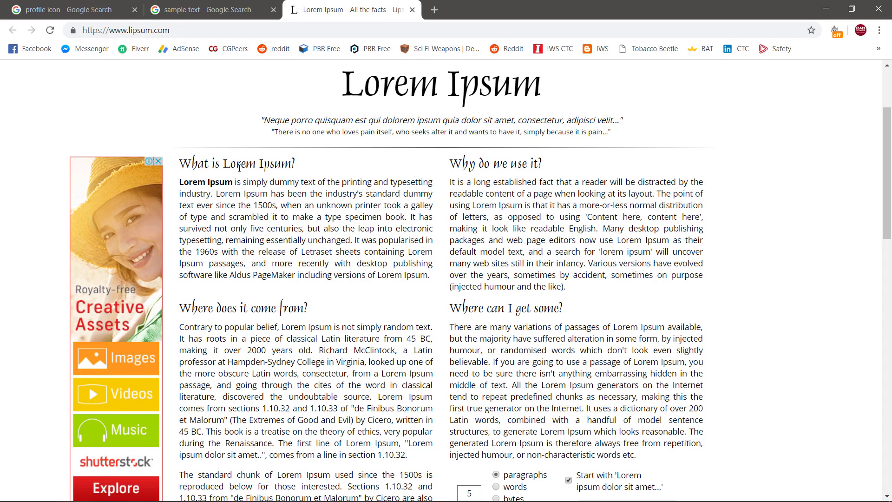
scroll(239, 168, down, 9)
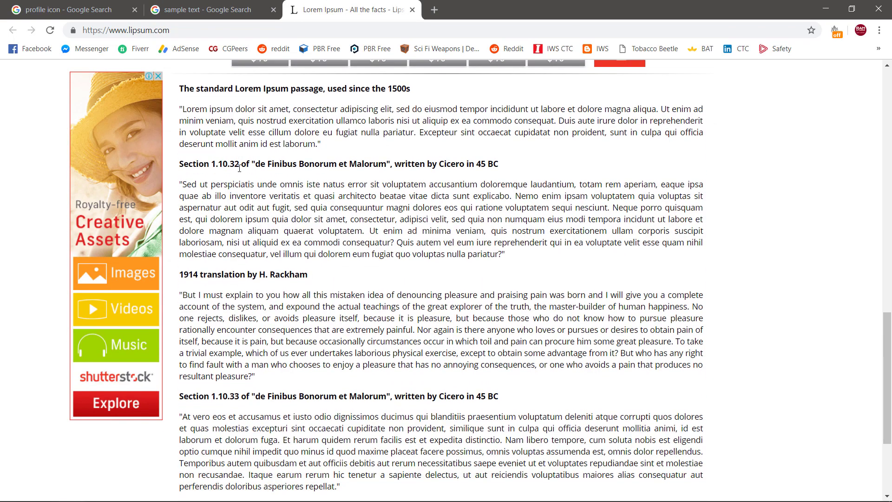
scroll(239, 168, up, 7)
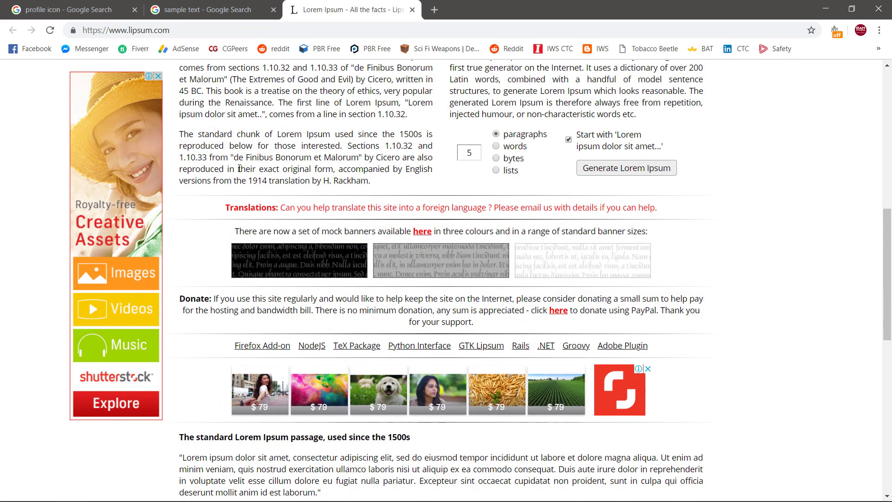
scroll(239, 169, up, 8)
drag(191, 188, 432, 285)
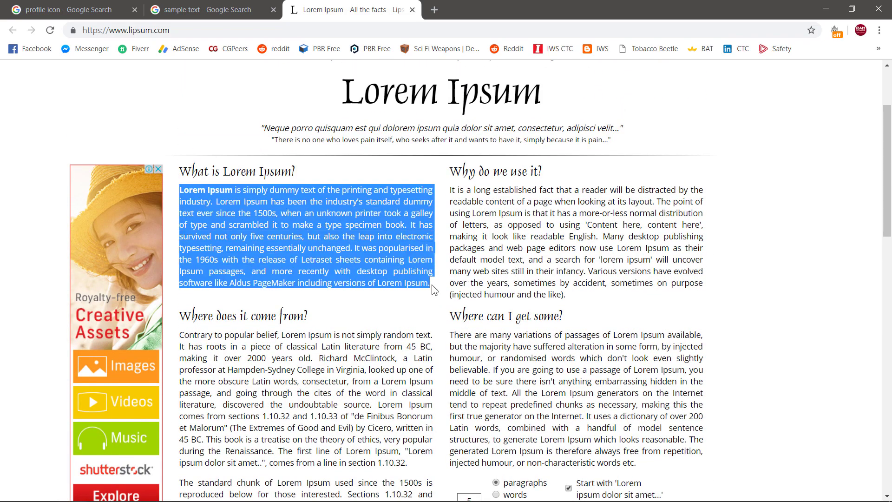
click(357, 283)
scroll(201, 190, down, 2)
scroll(367, 174, up, 3)
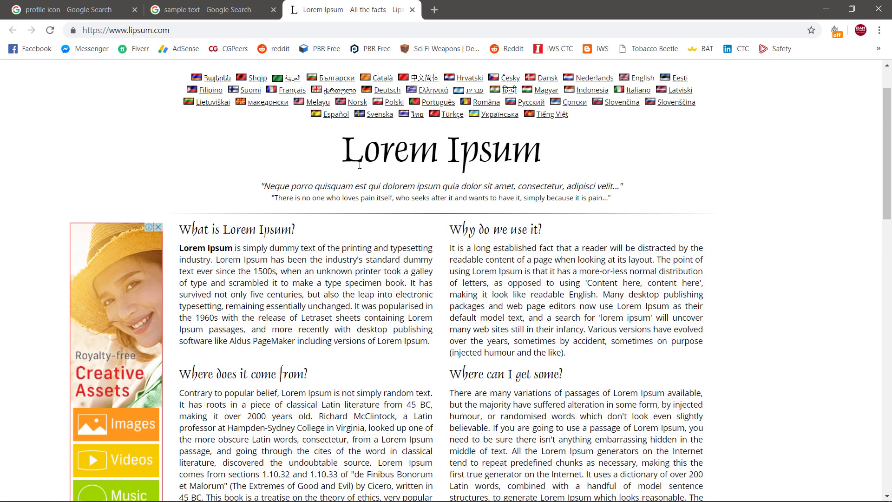
Copy the "What is Lorem Ipsum?" text from its start through "type specimen book." and switch back to Photoshop.
scroll(360, 165, down, 3)
drag(182, 133, 407, 167)
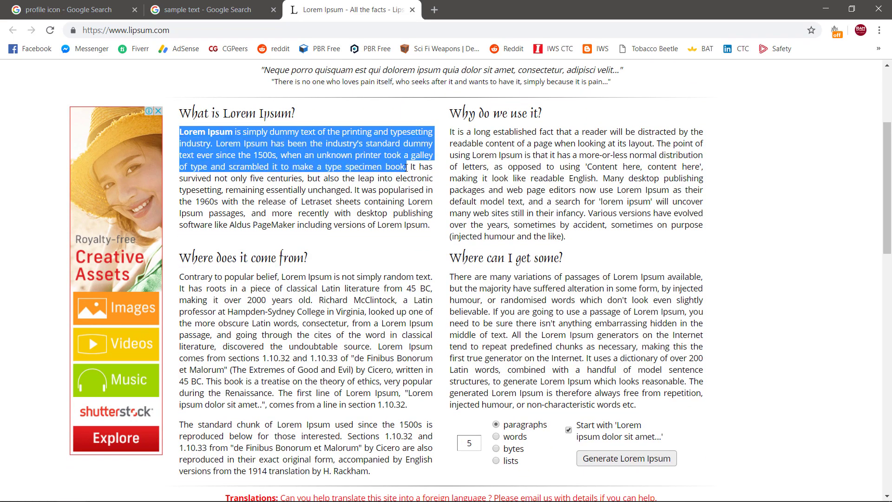
right_click(366, 166)
click(388, 176)
mouse_move(339, 496)
click(245, 490)
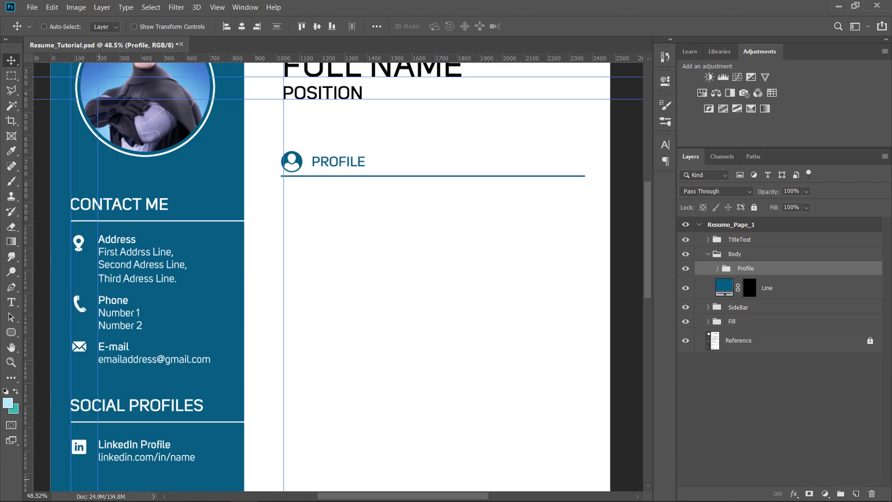
click(74, 491)
scroll(274, 186, up, 2)
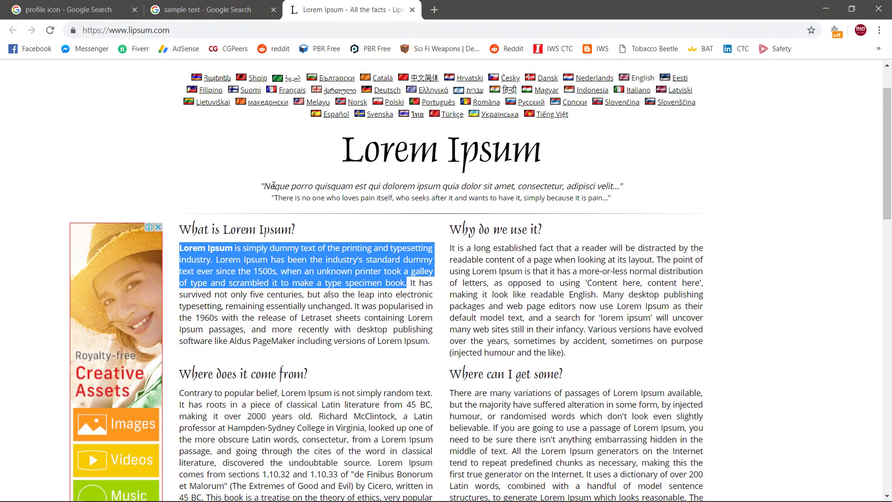
click(826, 9)
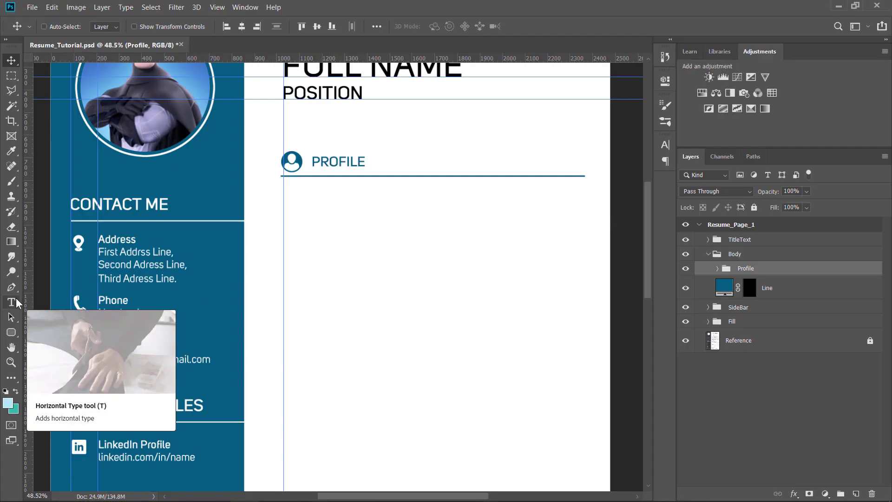
Start a point text layer with the Horizontal Type tool in the empty area below the PROFILE line.
click(16, 302)
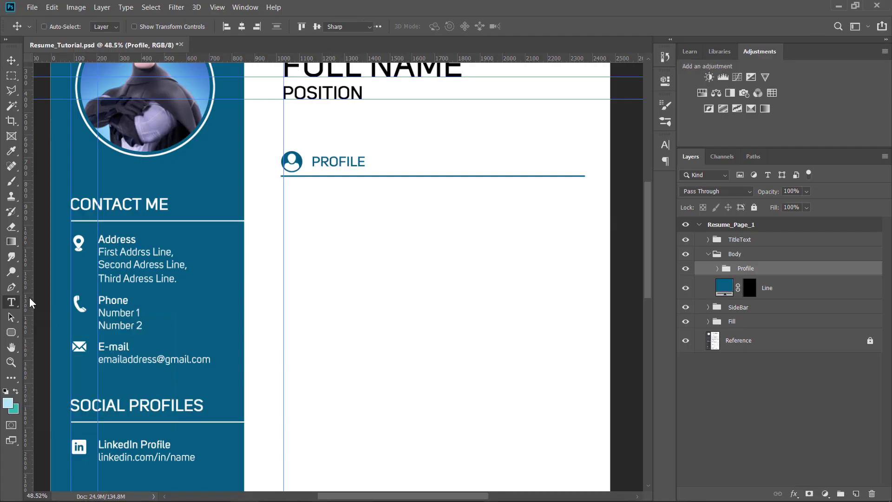
click(357, 255)
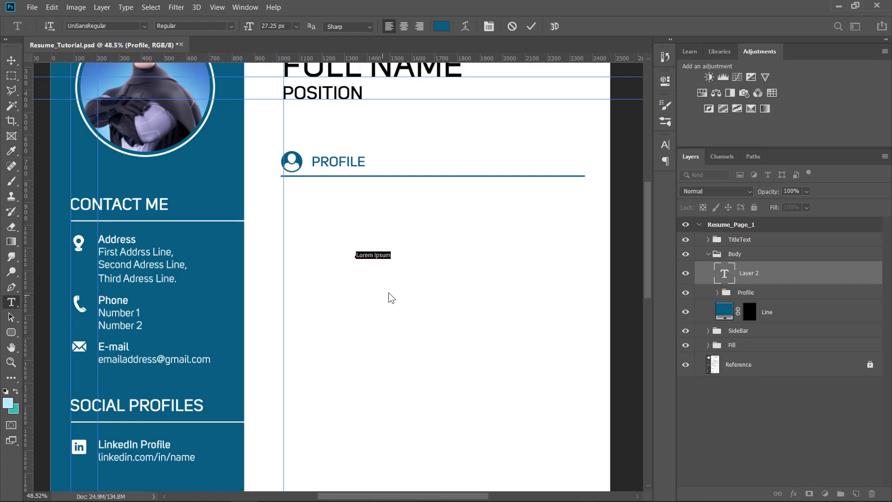
scroll(388, 262, up, 3)
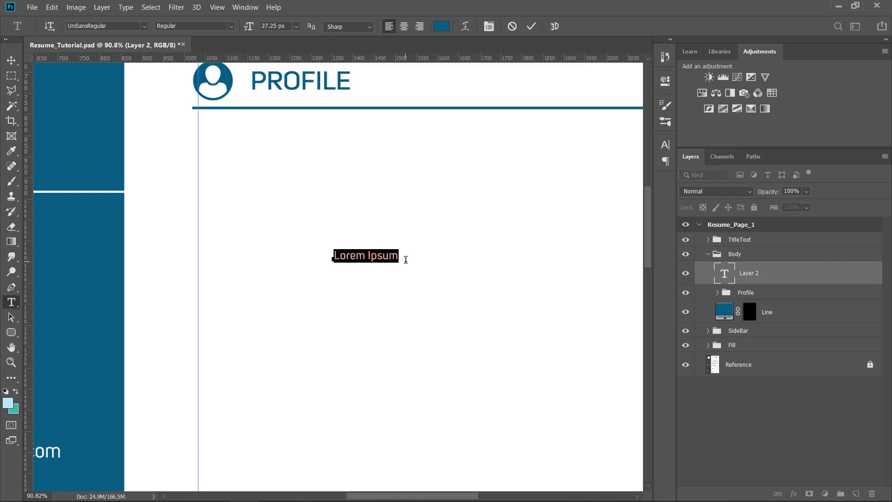
scroll(406, 260, down, 1)
scroll(75, 448, down, 1)
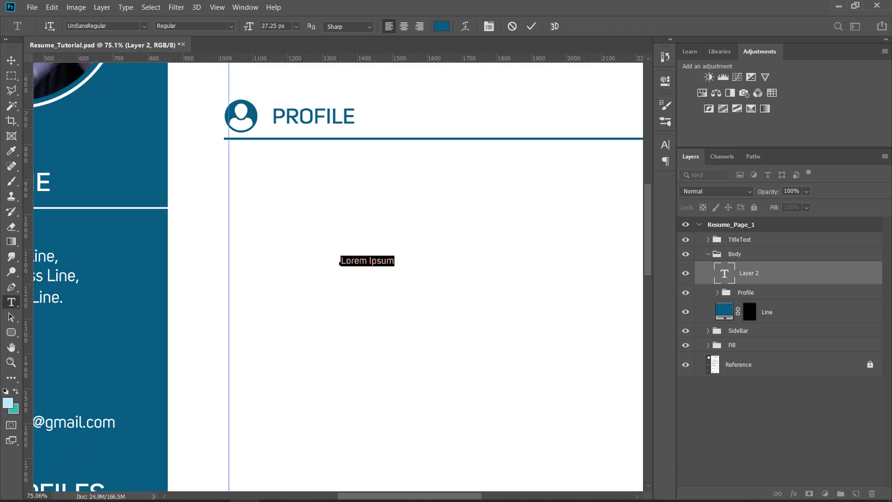
Switch to the lipsum.com page in Chrome and examine the opening sentences under "What is Lorem Ipsum?".
click(72, 491)
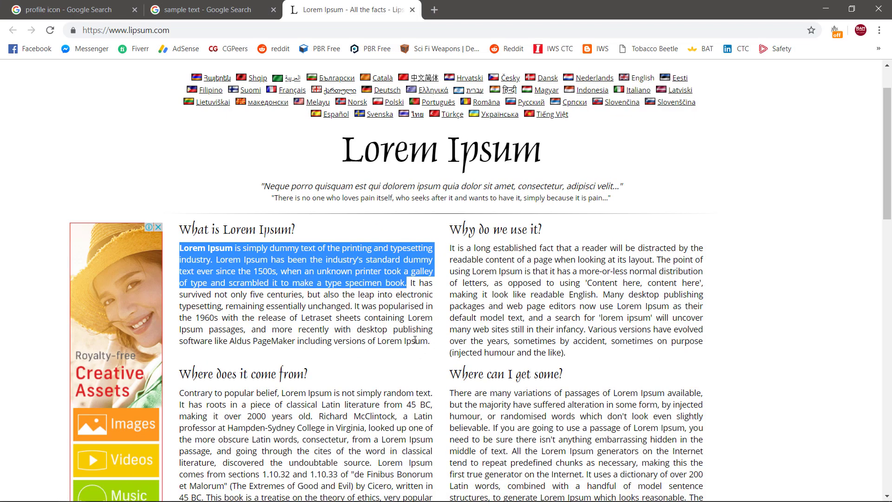
scroll(212, 238, down, 1)
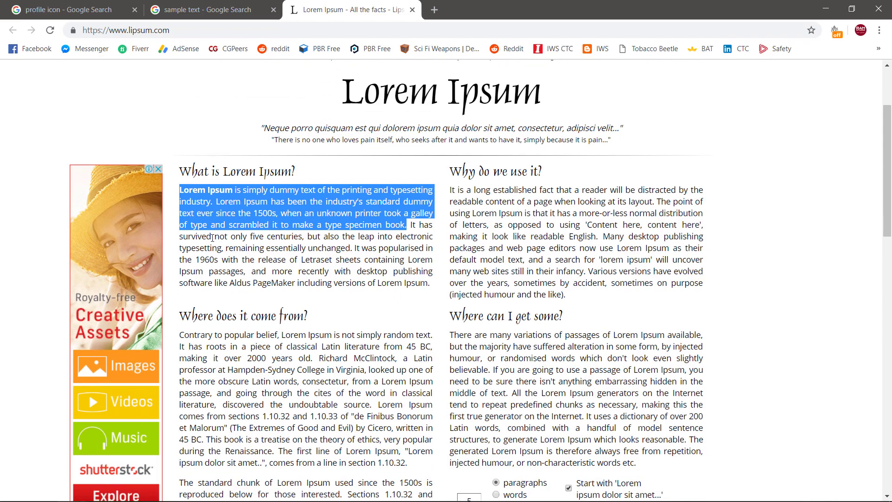
click(183, 194)
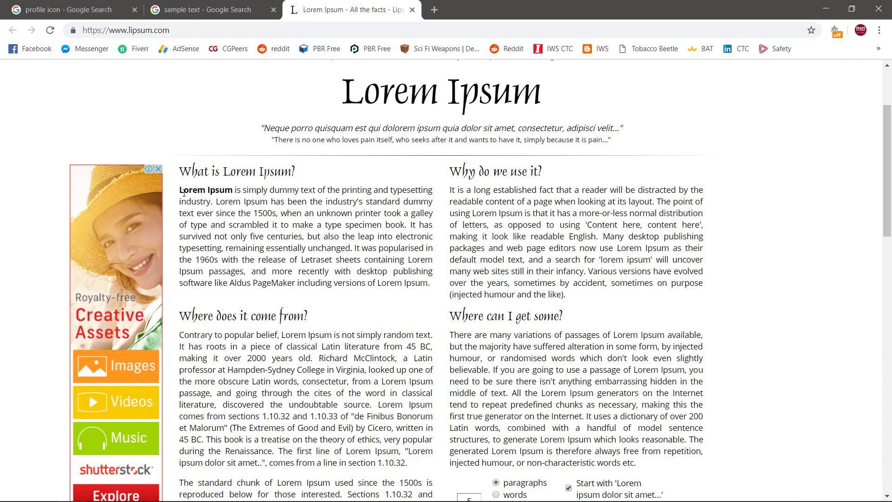
drag(181, 191, 294, 214)
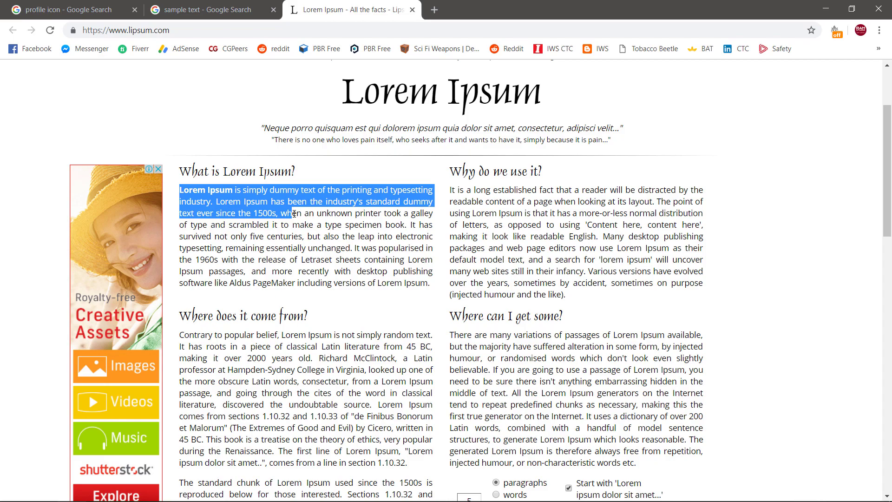
click(258, 213)
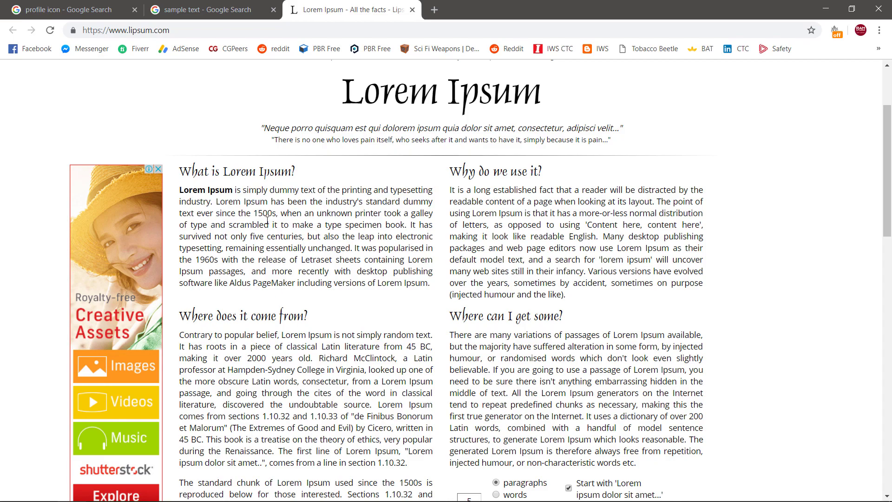
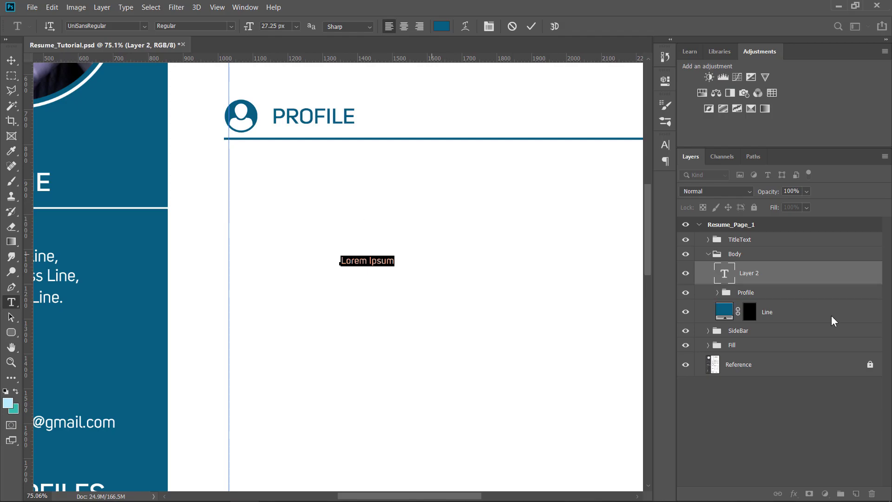
Switch back to Photoshop and delete the placeholder point text layer from the Body group.
click(805, 280)
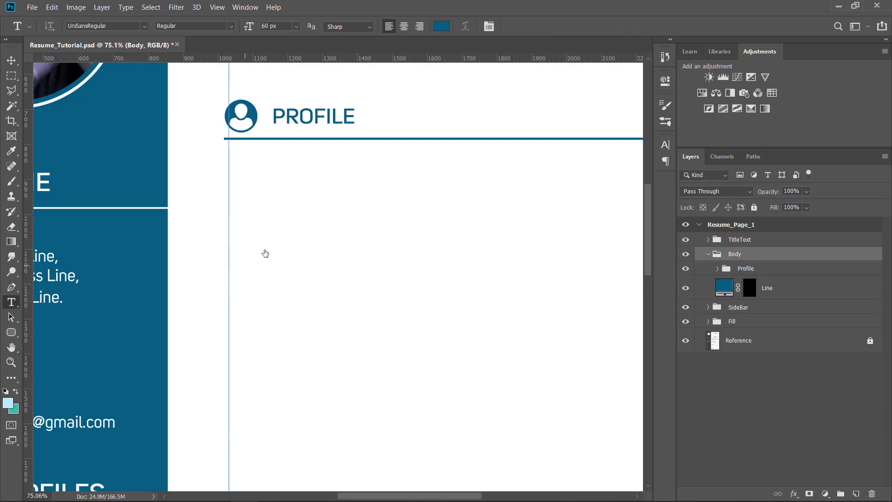
scroll(231, 247, down, 3)
scroll(522, 247, up, 2)
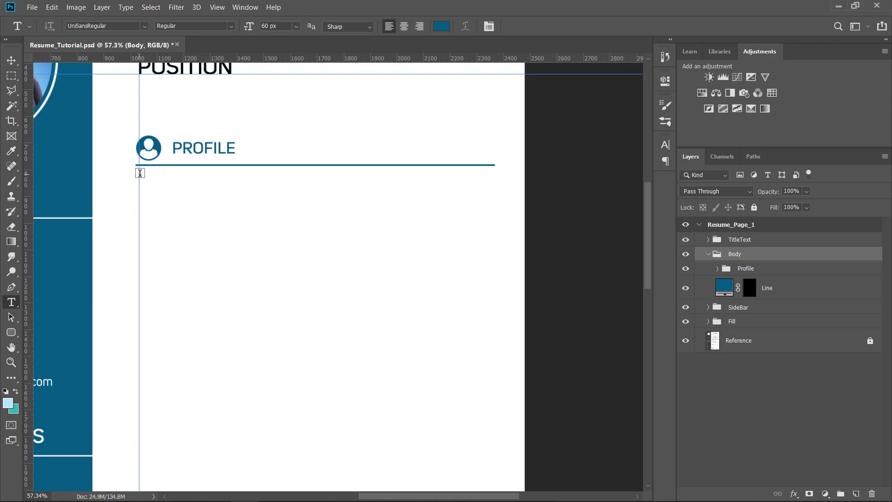
Try a paragraph text box spanning the width of the PROFILE line just beneath it, and delete its layer.
drag(141, 175, 494, 335)
key(Escape)
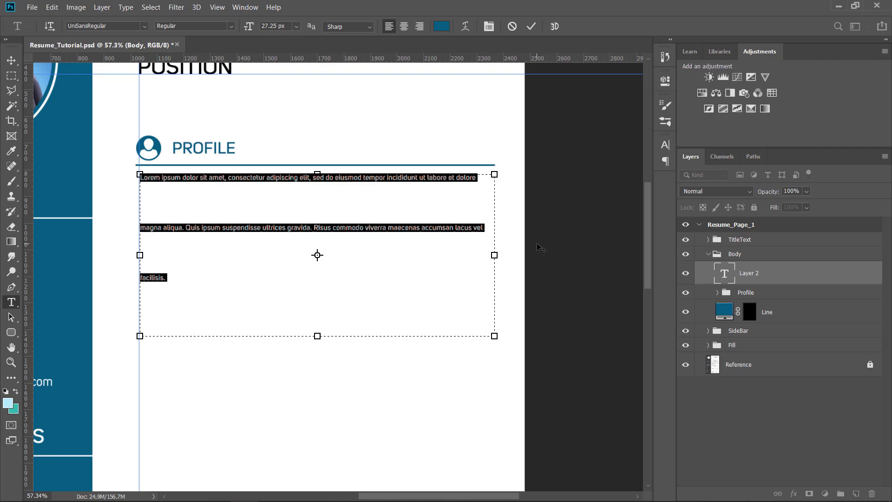
click(811, 277)
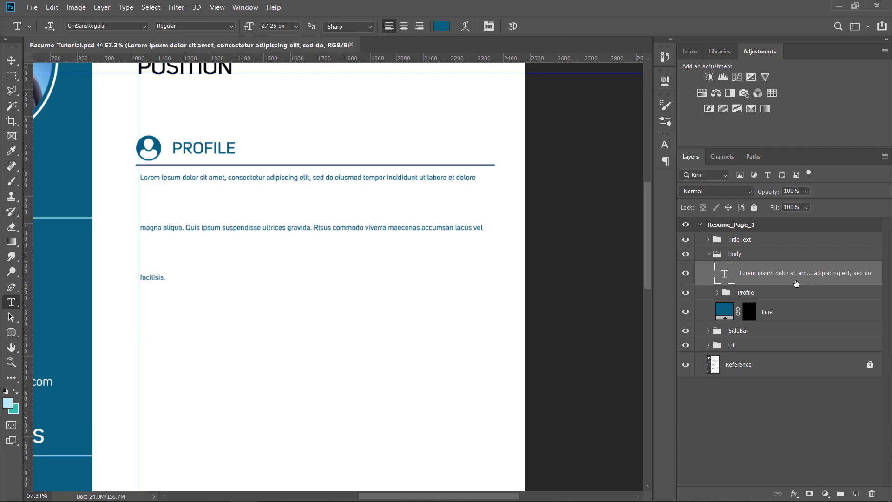
key(Delete)
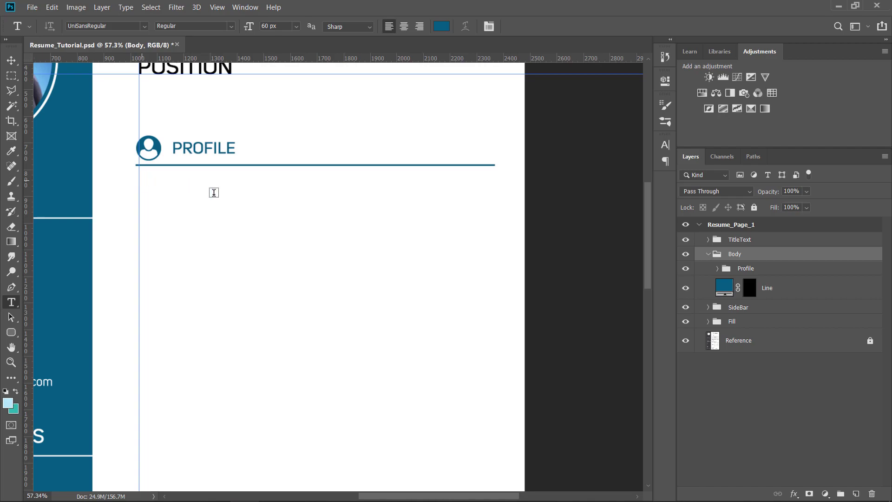
Try a point text at the guide just below the PROFILE line, pasting in the copied Lorem Ipsum sentences.
click(139, 175)
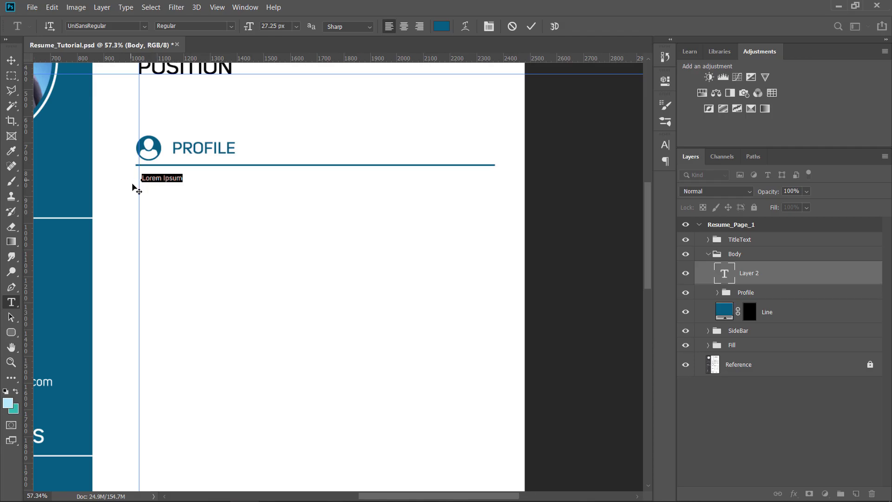
key(ctrl)
key(ctrl+v)
scroll(176, 191, down, 5)
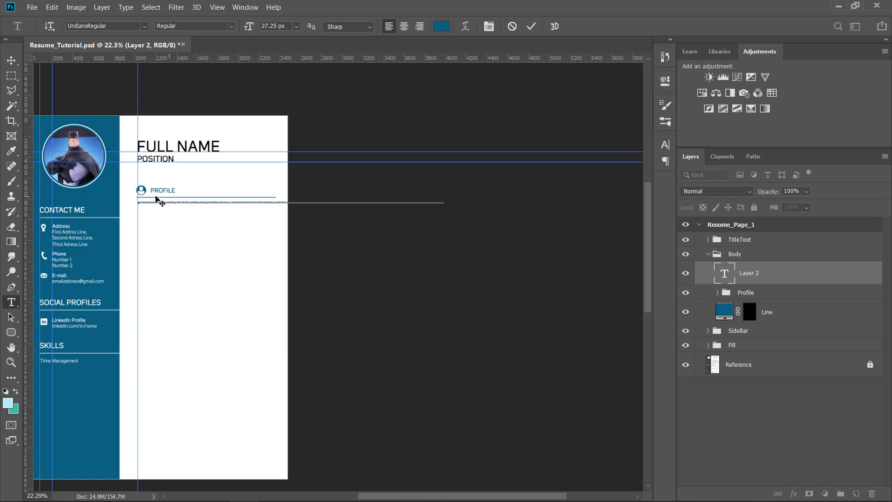
scroll(179, 197, up, 3)
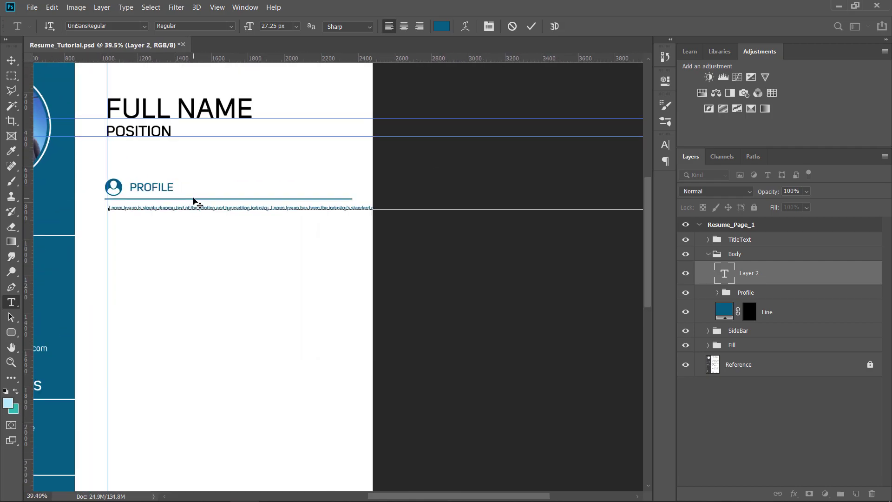
Delete the pasted point text layer that runs past the page edge.
click(791, 280)
key(Delete)
scroll(110, 206, up, 3)
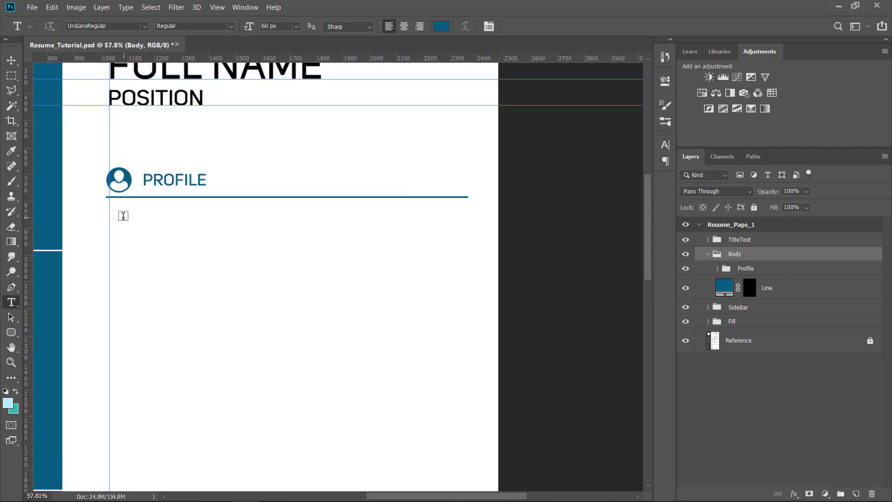
scroll(38, 209, down, 3)
scroll(70, 212, up, 3)
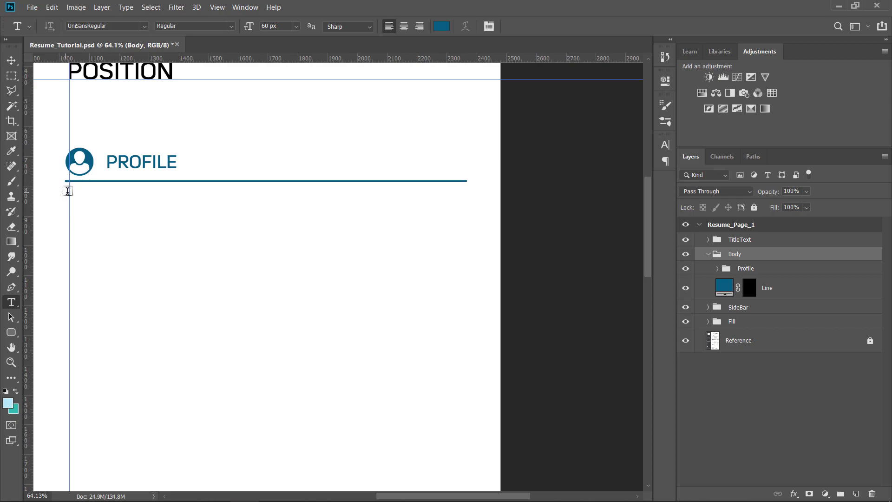
Create a paragraph text box spanning the width of the PROFILE line just beneath it and paste in the copied Lorem Ipsum sentences.
drag(66, 192, 464, 296)
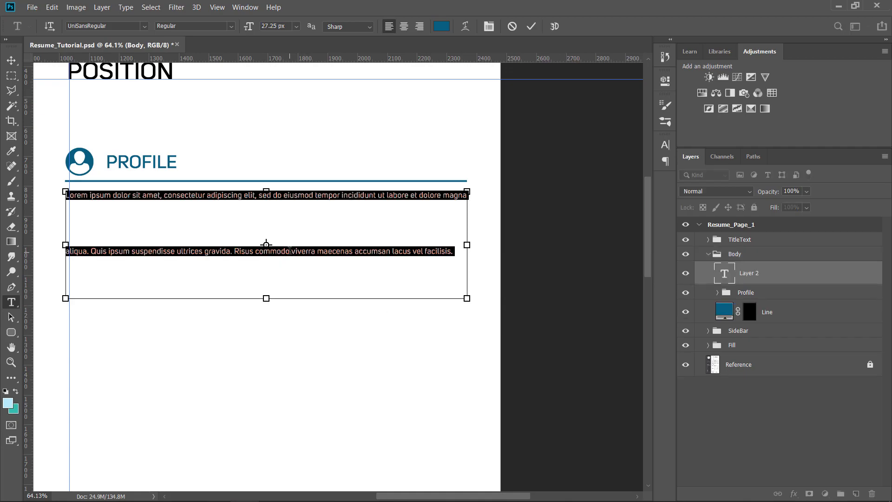
key(ctrl+v)
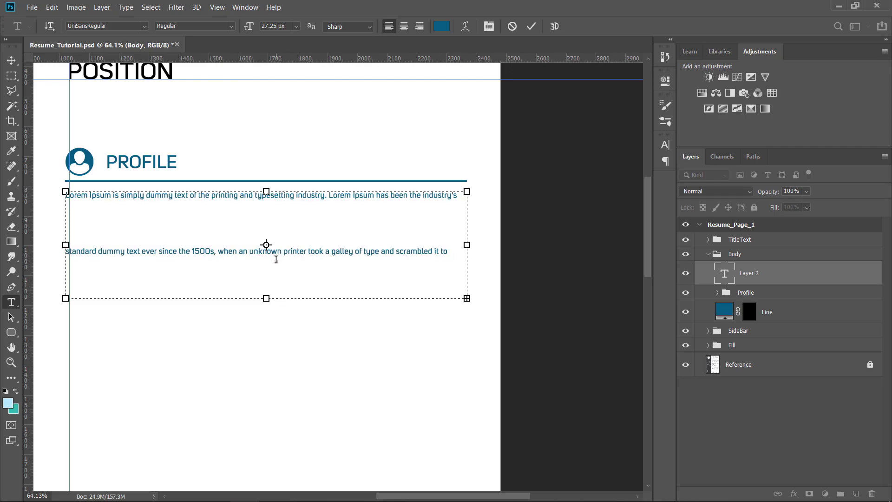
key(ctrl+a)
key(ctrl+Return)
key(ctrl)
Set the leading of all the text in the Lorem Ipsum paragraph to Auto.
key(ctrl+a)
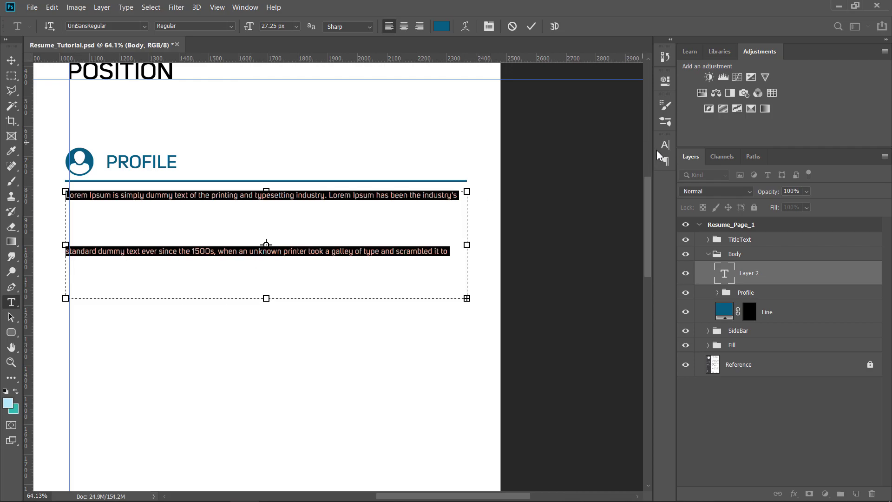
click(669, 144)
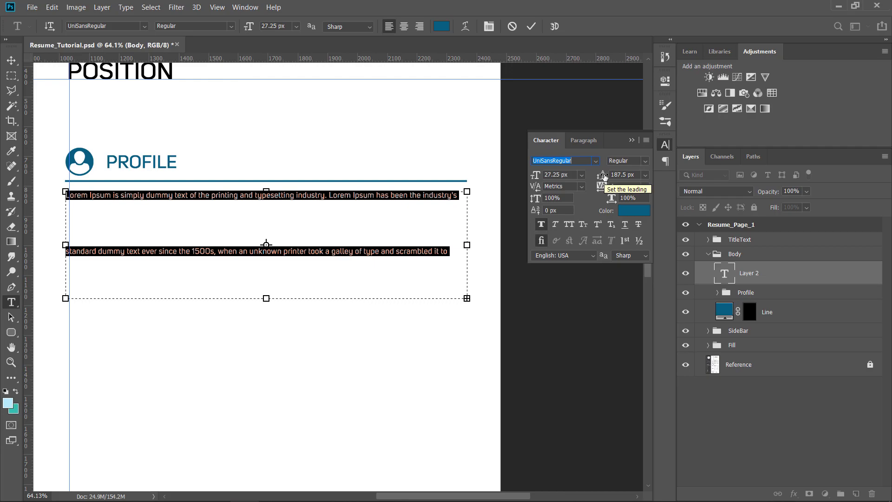
click(646, 176)
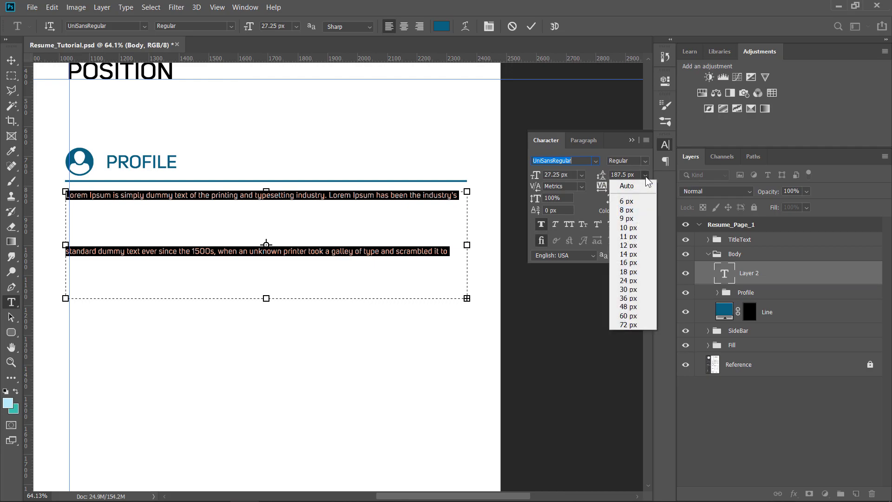
click(625, 185)
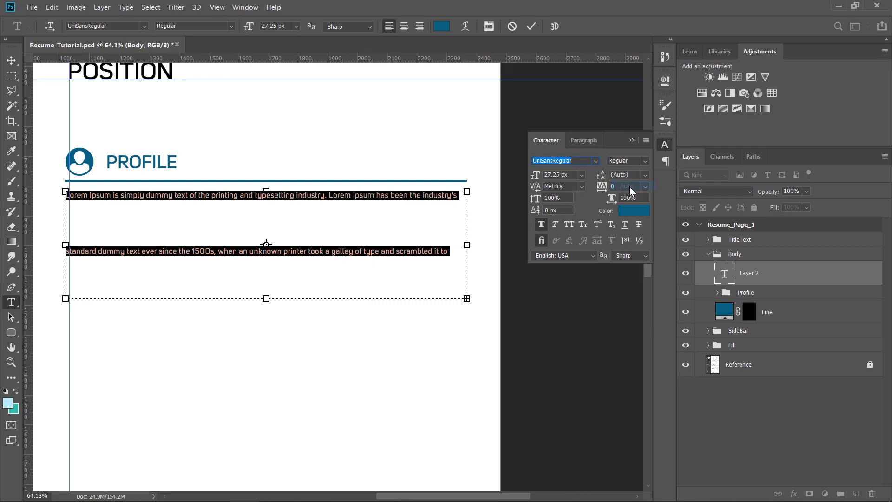
click(172, 218)
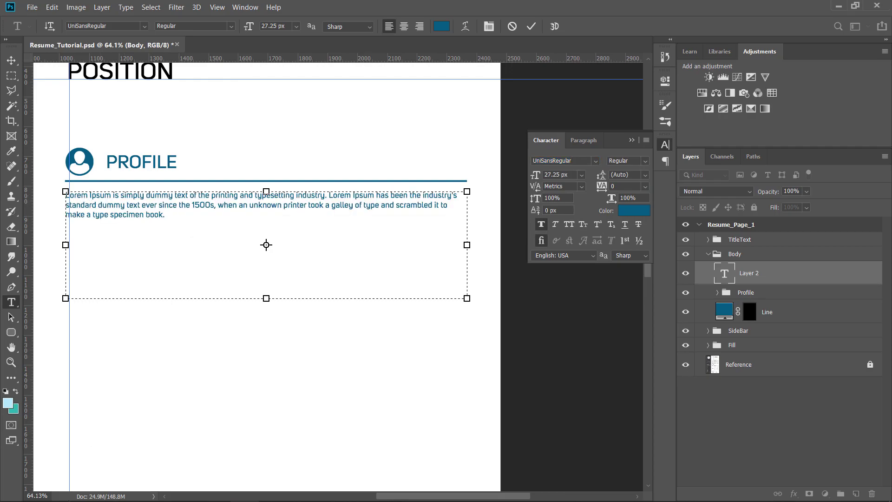
Switch to the Lorem Ipsum page in the browser and copy its first passage through "remaining essentially unchanged.".
mouse_move(93, 490)
click(88, 457)
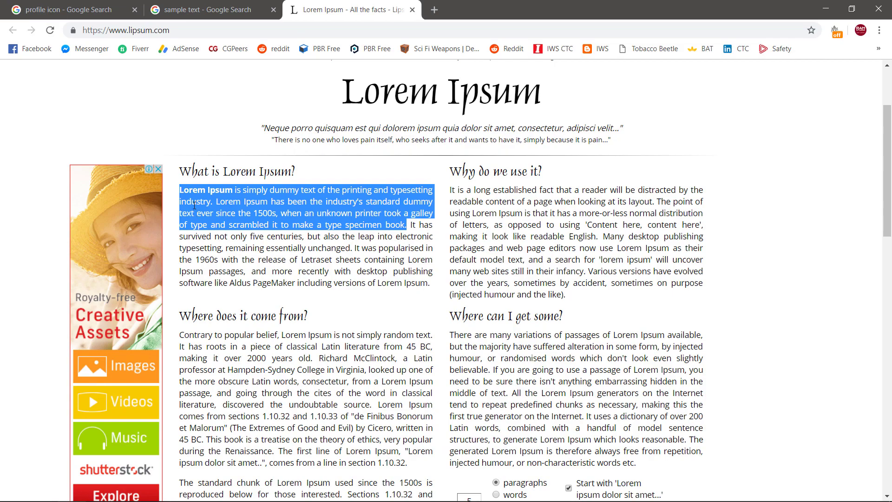
click(177, 200)
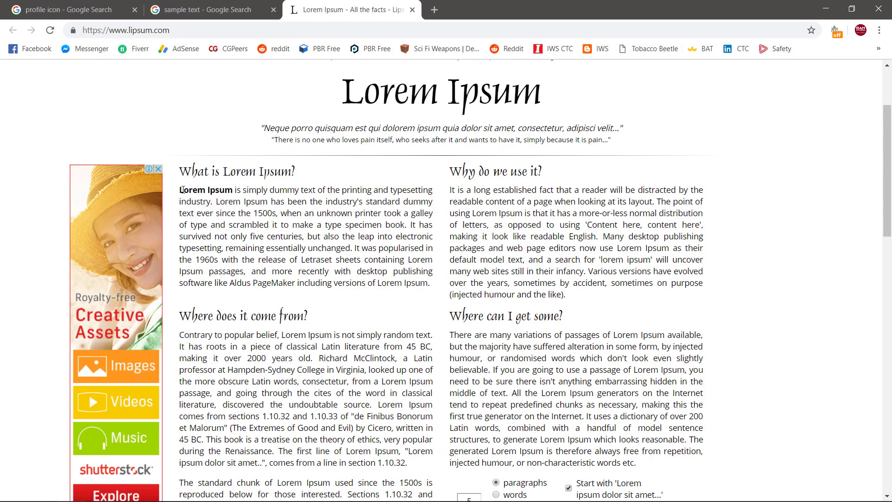
drag(352, 250, 183, 199)
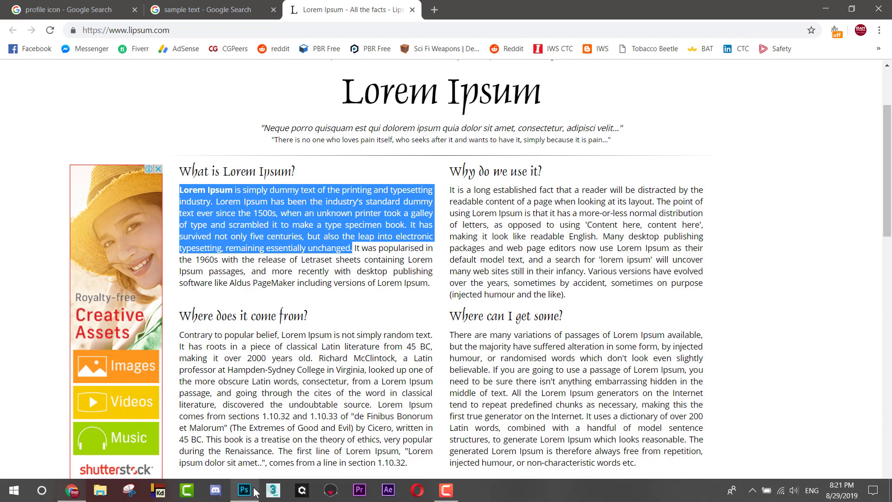
Switch back to Photoshop, replace the paragraph's text with the copied passage, and shorten the text box to about 159 px high.
click(253, 492)
key(ctrl+a)
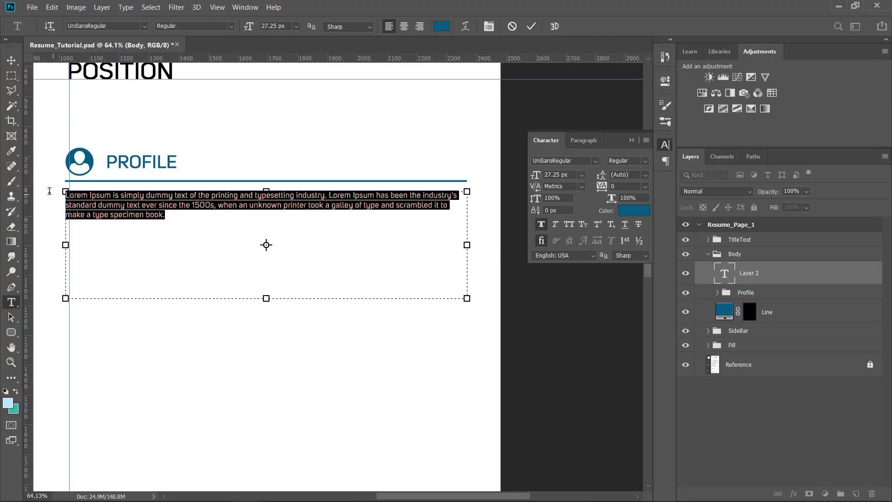
key(ctrl+v)
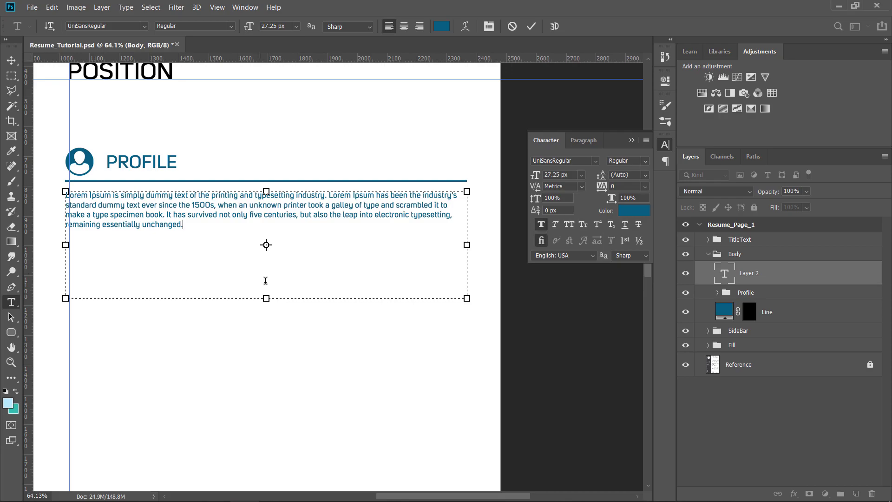
drag(267, 298, 266, 239)
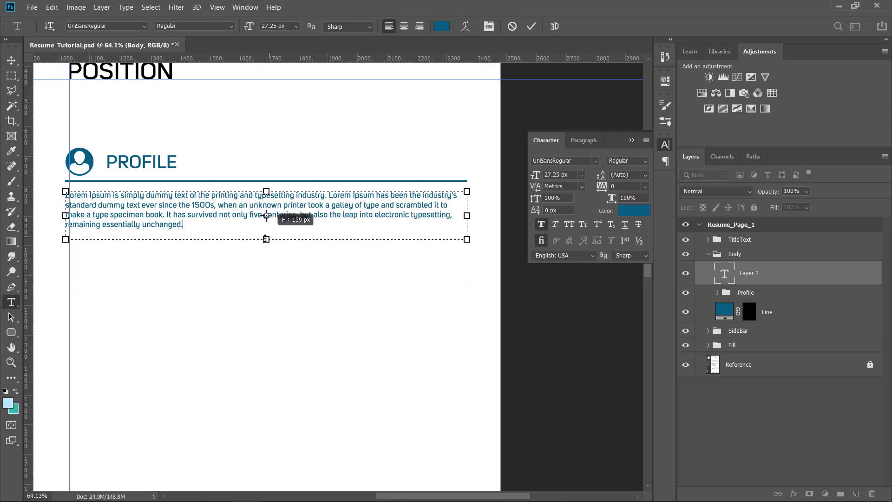
Justify the whole Lorem Ipsum paragraph with its last line aligned left.
key(ctrl+a)
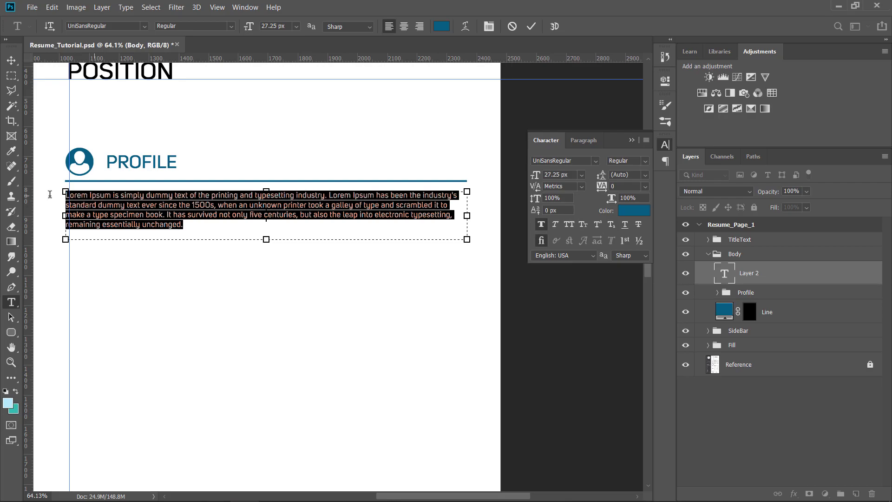
click(584, 140)
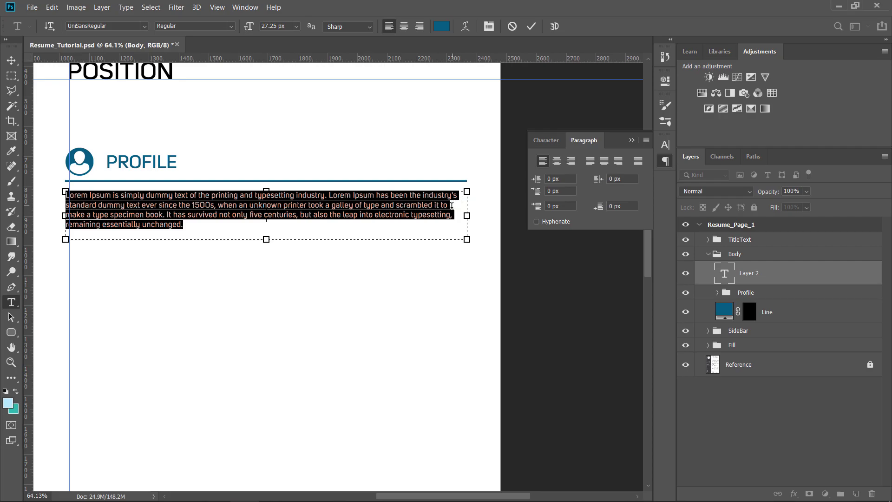
click(591, 161)
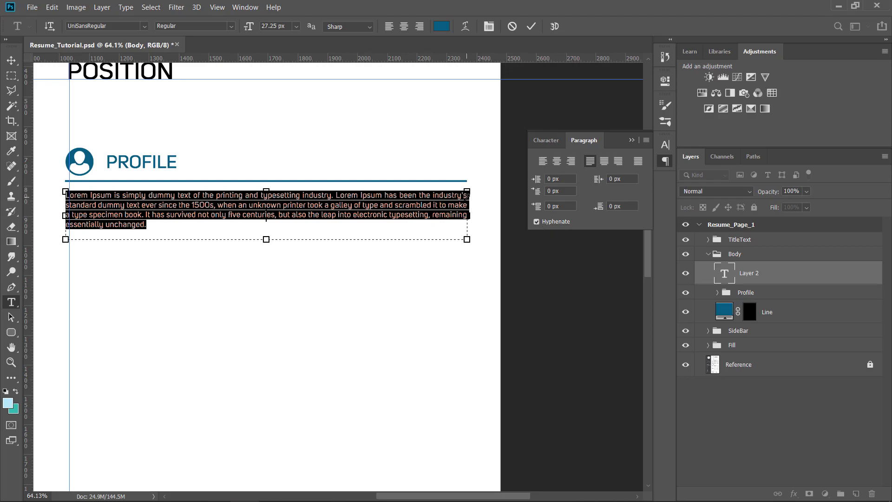
Turn off hyphenation for the Lorem Ipsum paragraph and commit the text.
scroll(463, 194, up, 4)
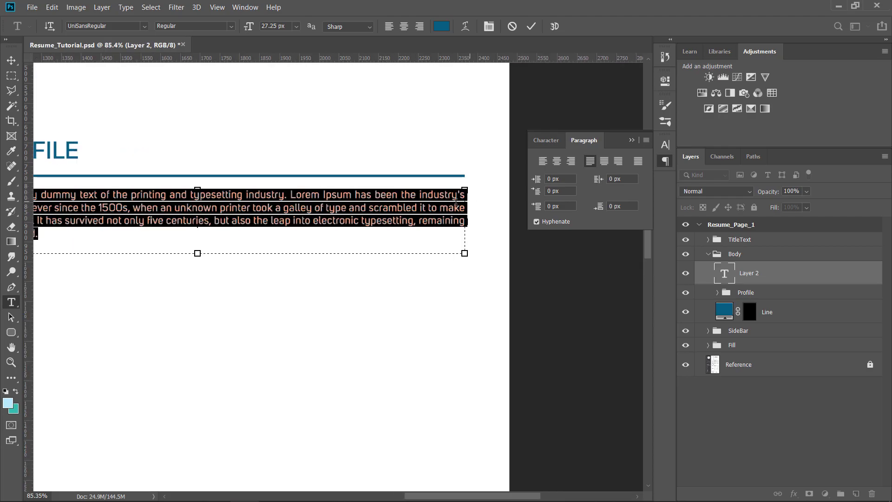
scroll(399, 205, down, 2)
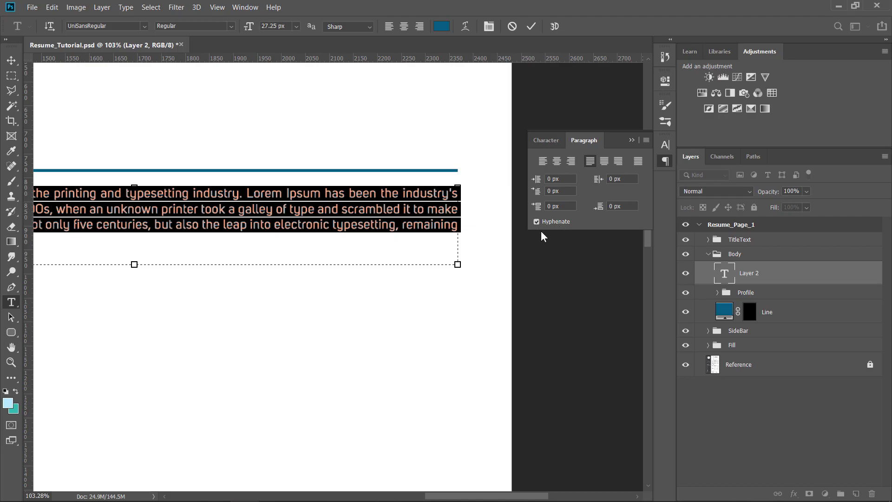
scroll(475, 225, down, 4)
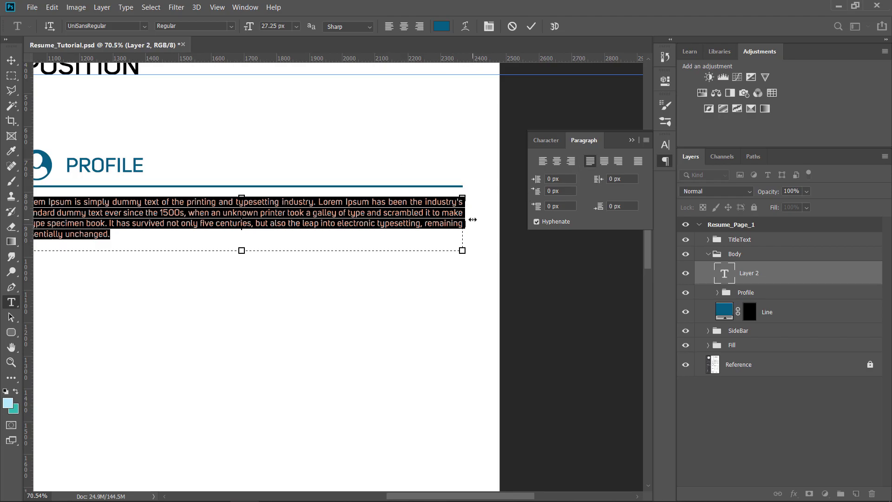
click(537, 223)
scroll(556, 249, down, 2)
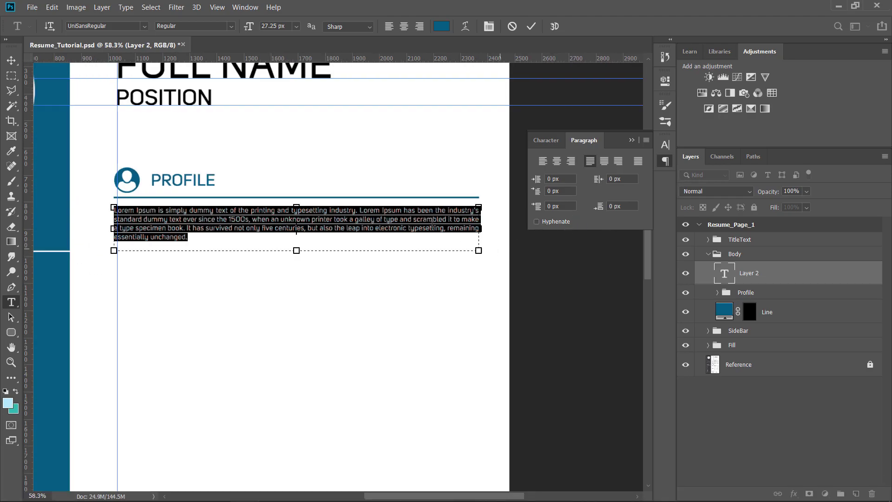
scroll(432, 225, up, 1)
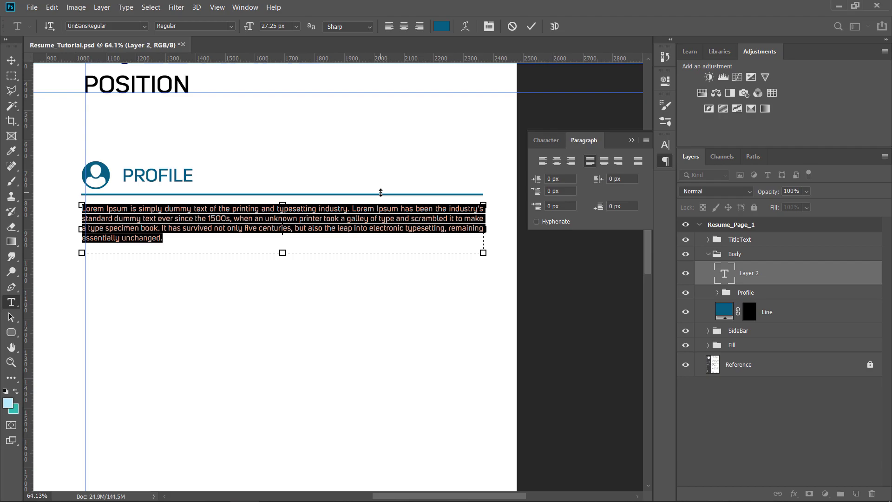
click(537, 223)
click(11, 61)
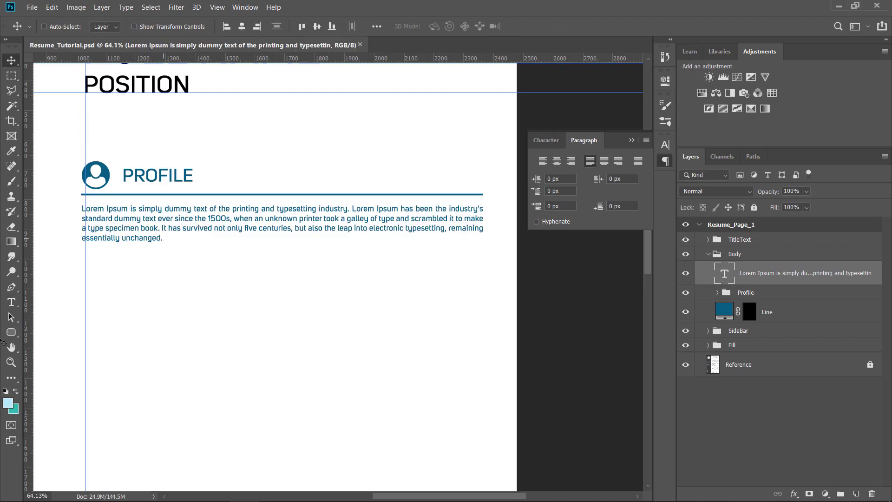
Set the Lorem Ipsum paragraph's font size to 30 px and compare it with the reference by briefly hiding the Fill group.
click(12, 303)
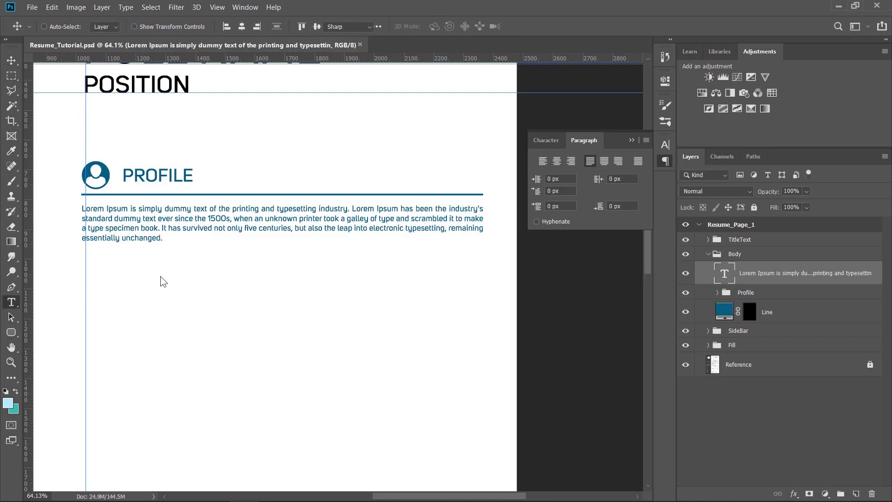
double_click(161, 240)
key(ctrl+a)
click(297, 26)
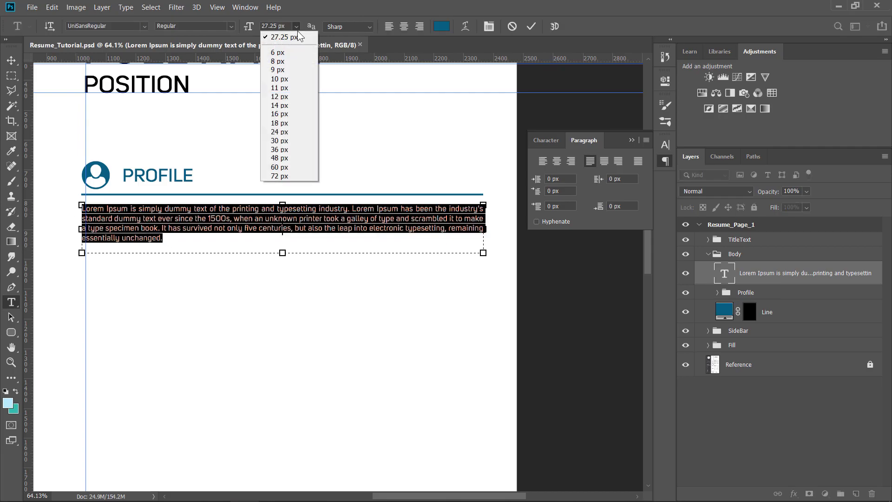
click(279, 140)
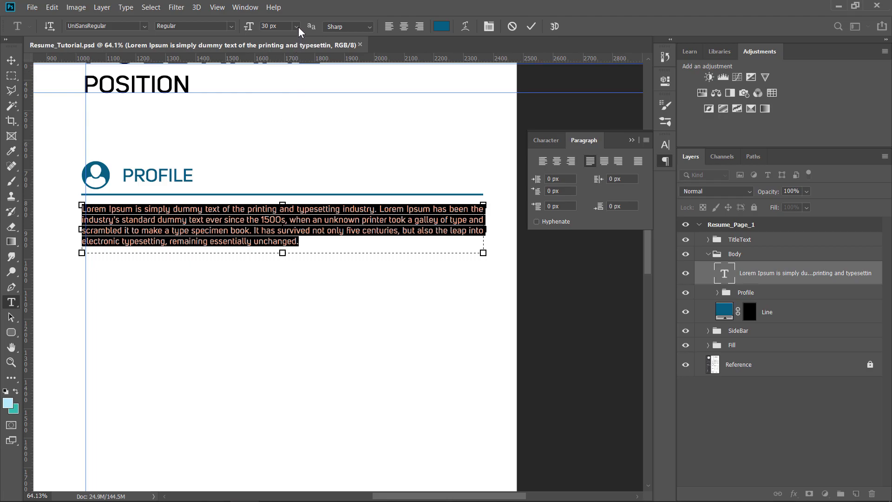
click(685, 346)
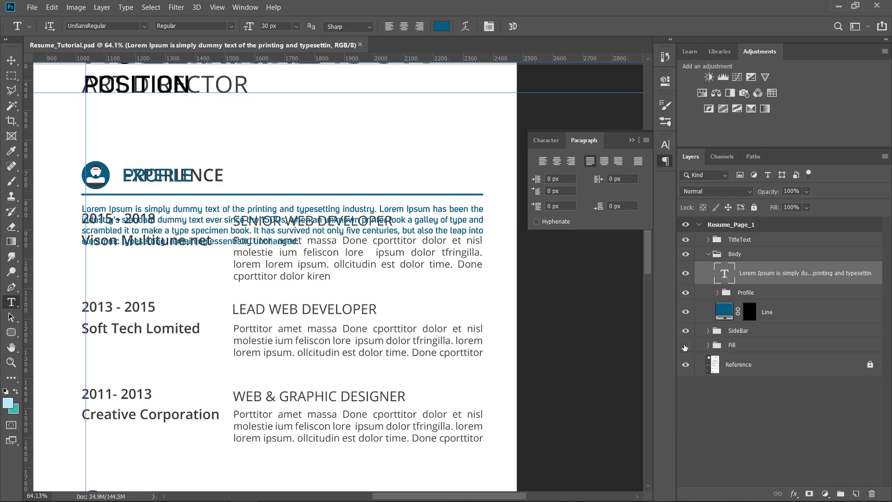
click(685, 346)
Set the Lorem Ipsum paragraph's font size to 36 px and extend the text box downward to fit all lines.
click(297, 242)
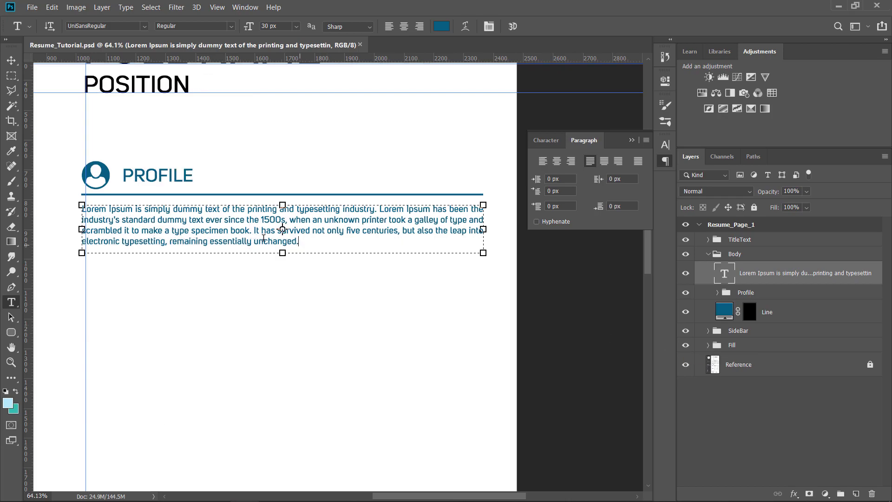
drag(300, 242, 82, 209)
click(296, 27)
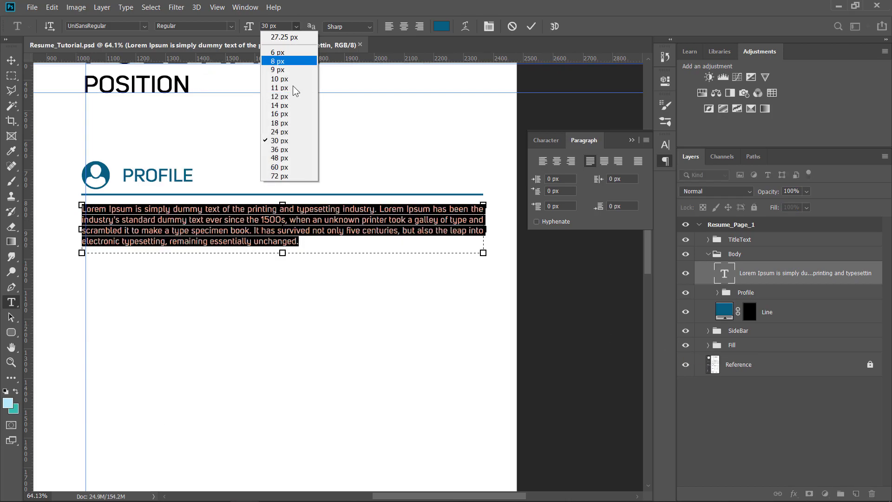
click(280, 150)
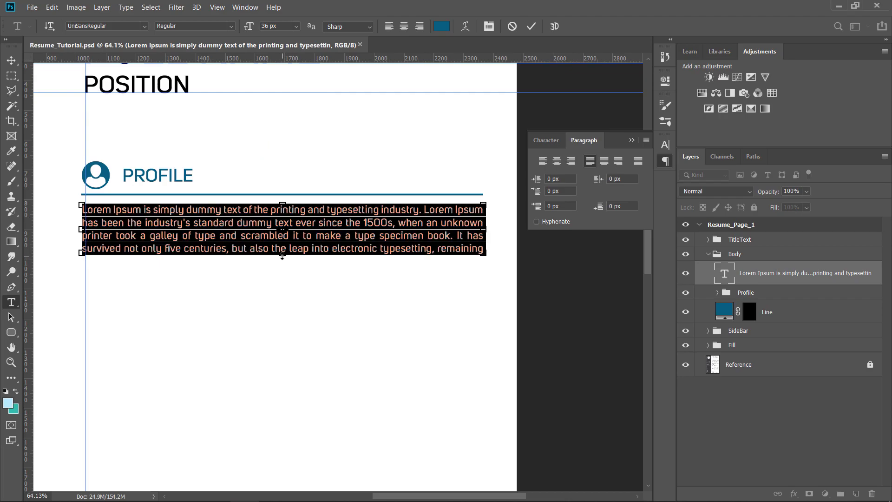
drag(282, 255, 282, 273)
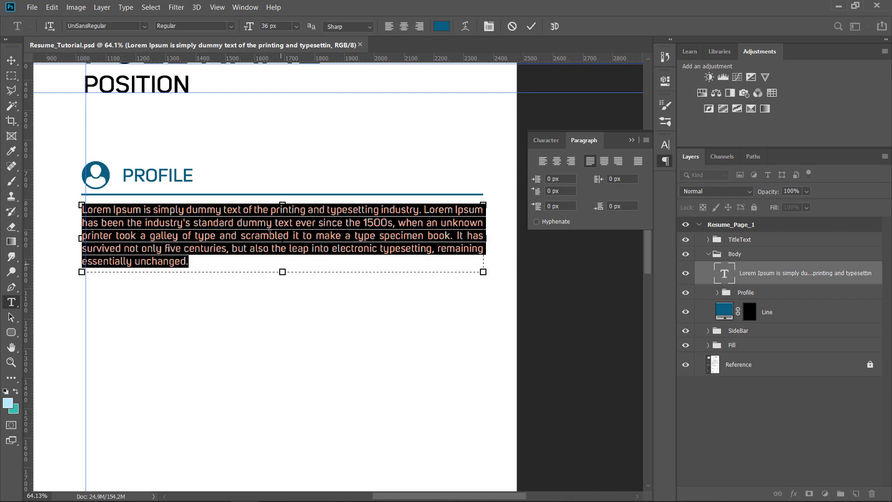
Remove Faux Bold from the Lorem Ipsum paragraph, shorten its text box slightly, and commit the text.
click(548, 145)
click(541, 225)
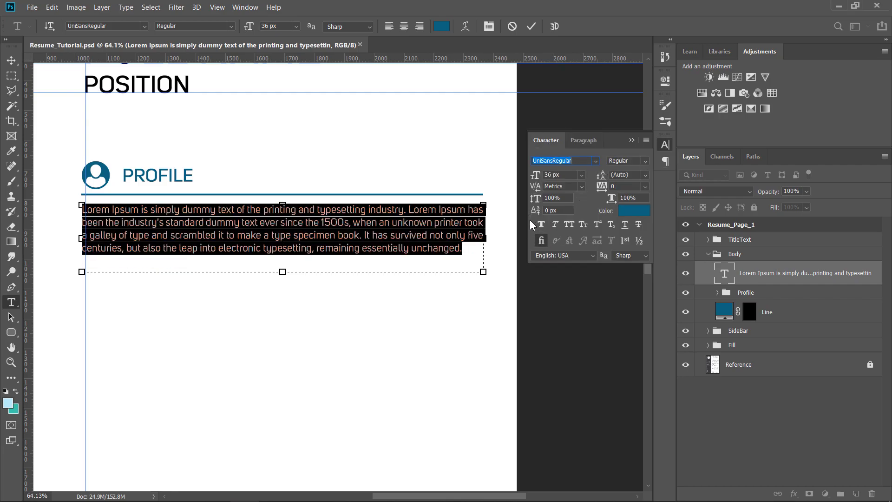
drag(282, 272, 282, 263)
click(11, 60)
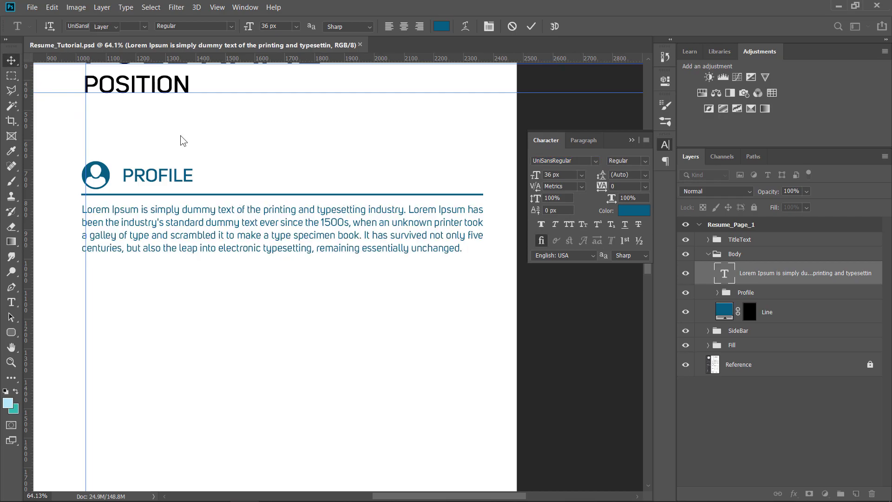
Change the Lorem Ipsum paragraph's text color to black (000000) and commit the text.
scroll(309, 180, down, 3)
scroll(297, 195, up, 3)
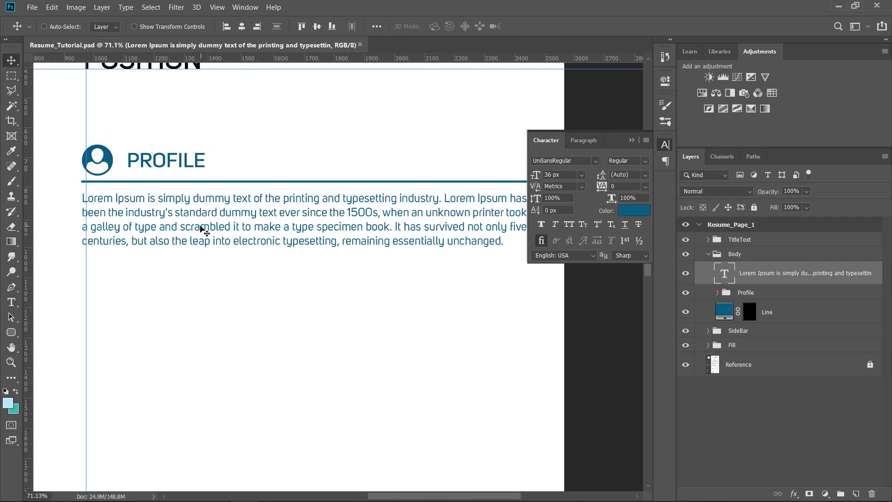
click(11, 307)
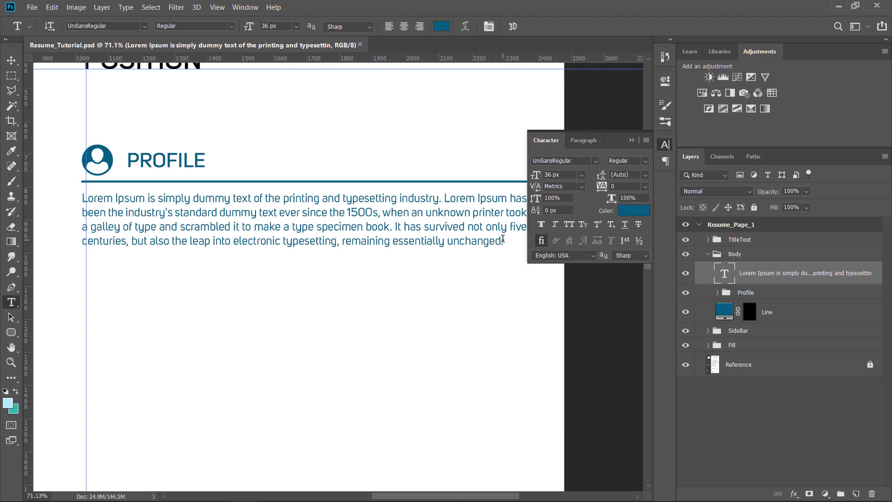
drag(505, 241, 68, 195)
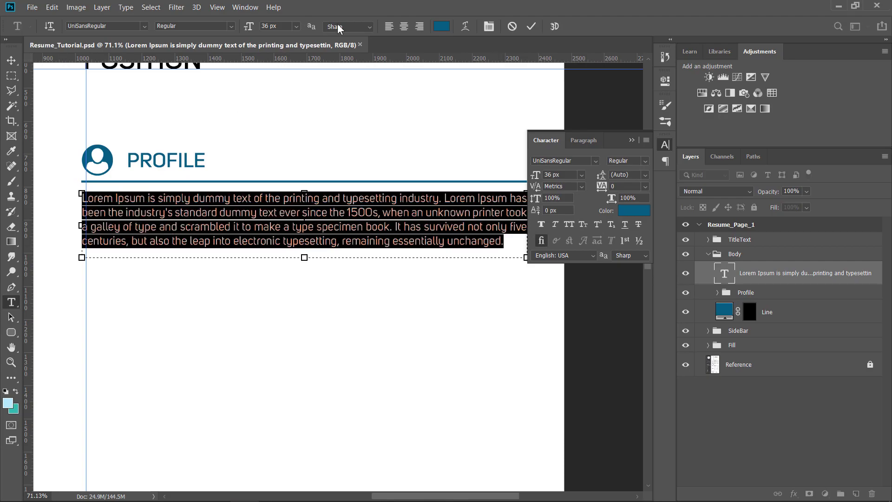
click(442, 26)
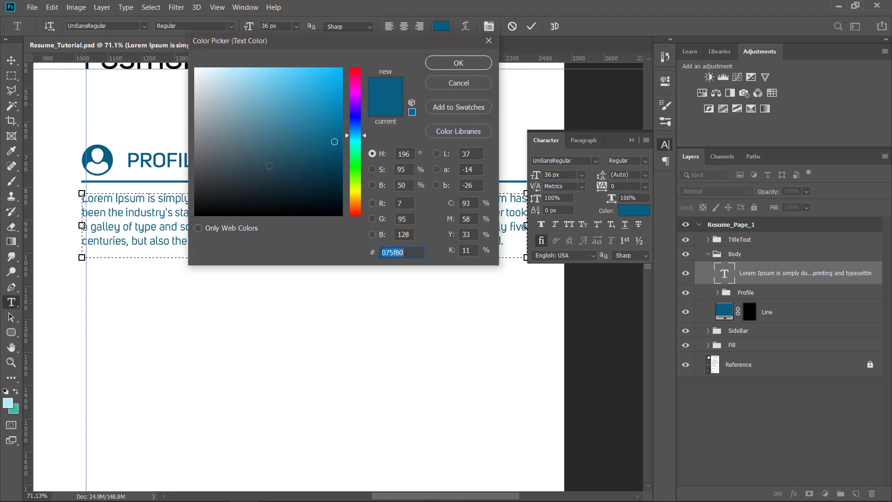
text(000000)
click(459, 63)
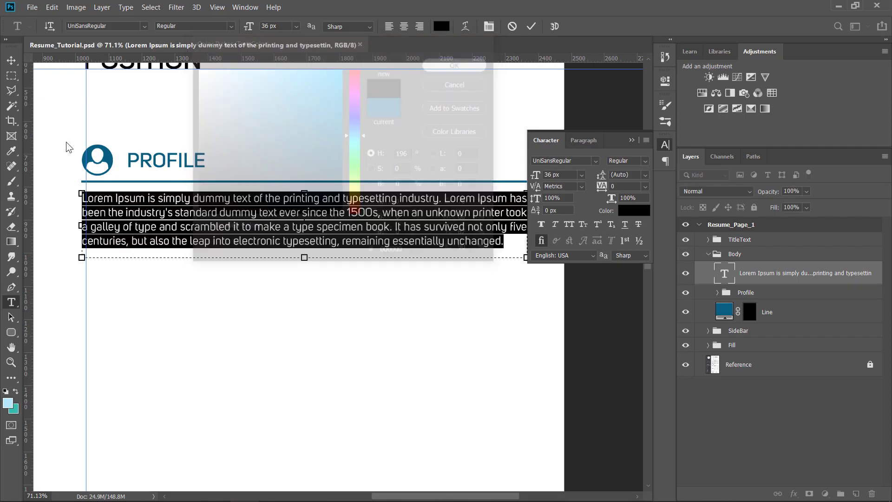
click(11, 60)
scroll(331, 195, down, 5)
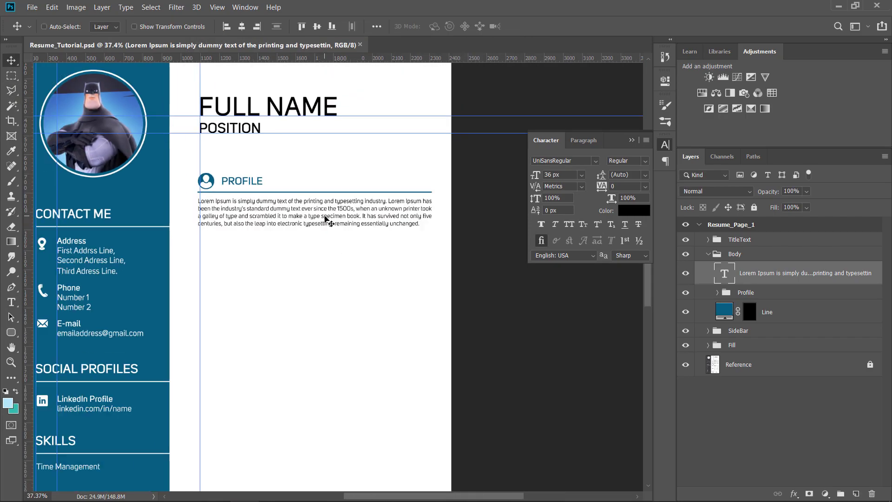
Check the font size of the sidebar's third address line for comparison with the profile paragraph.
scroll(140, 218, up, 4)
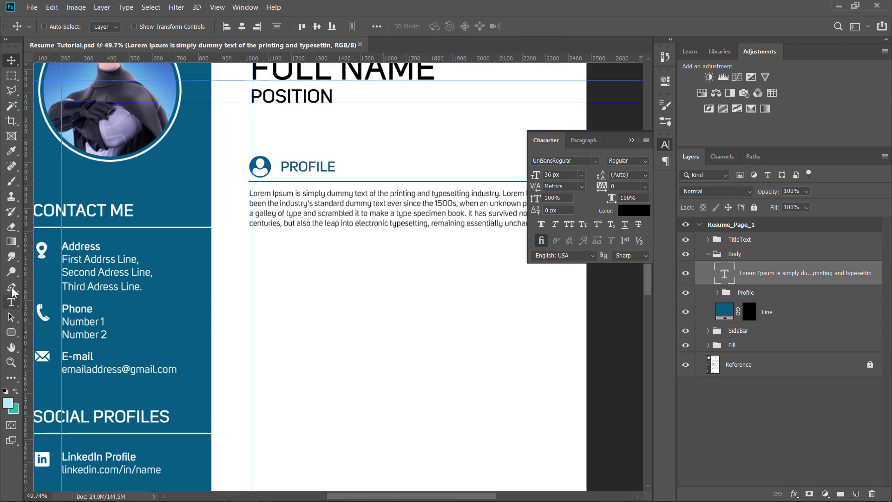
click(11, 303)
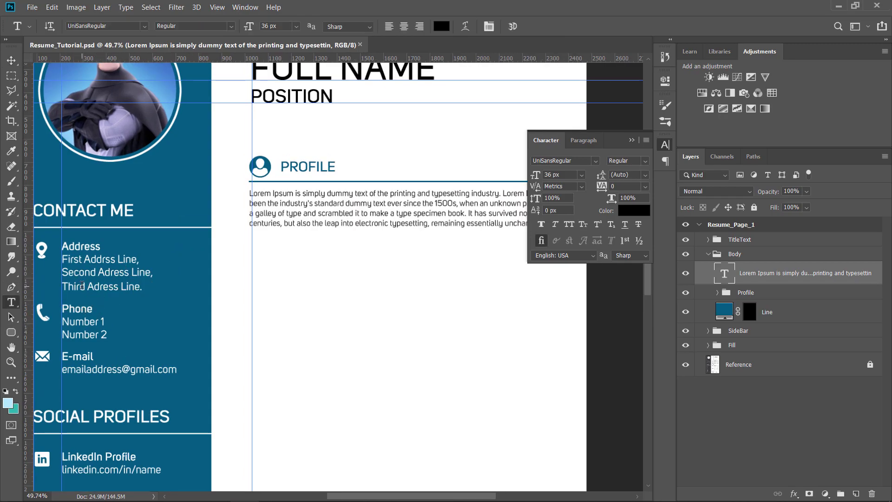
drag(80, 286, 93, 286)
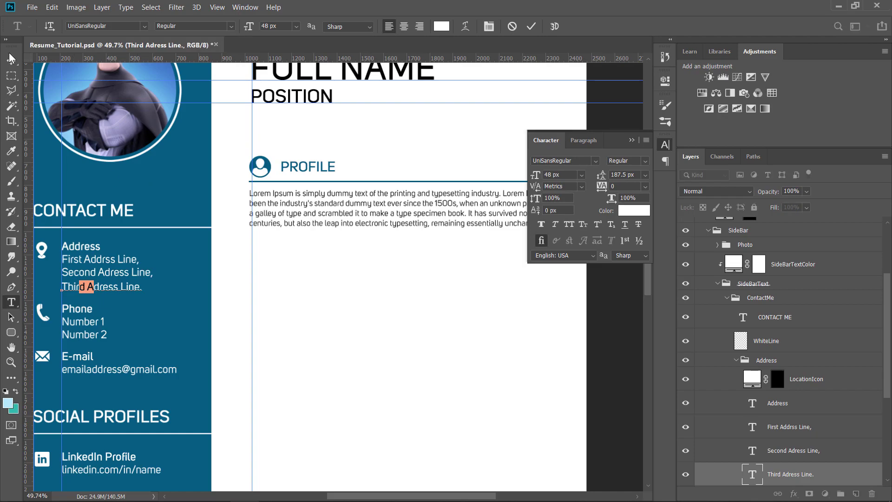
click(12, 303)
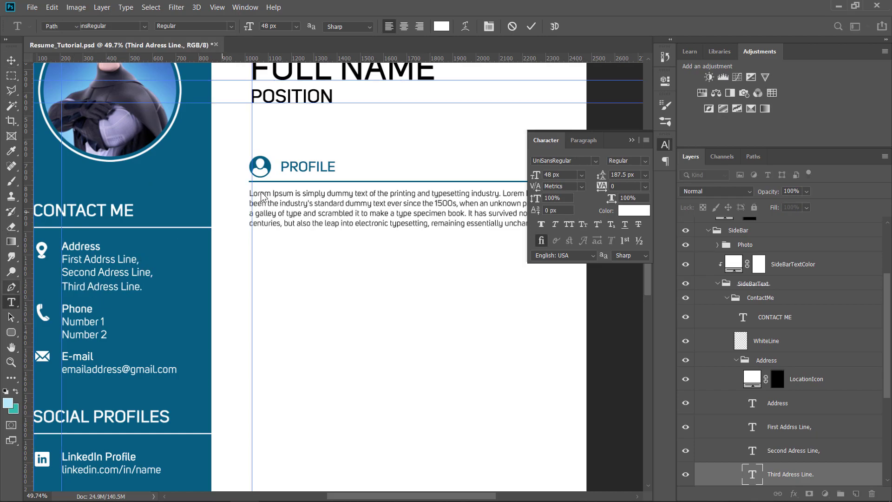
Set the whole Lorem Ipsum paragraph's font size to 48 px and extend its text box slightly downward.
click(251, 196)
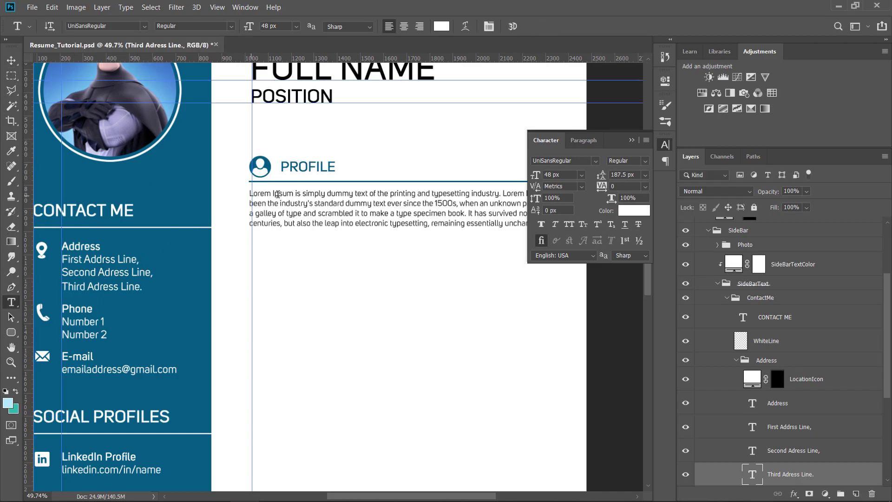
key(ctrl+a)
click(297, 26)
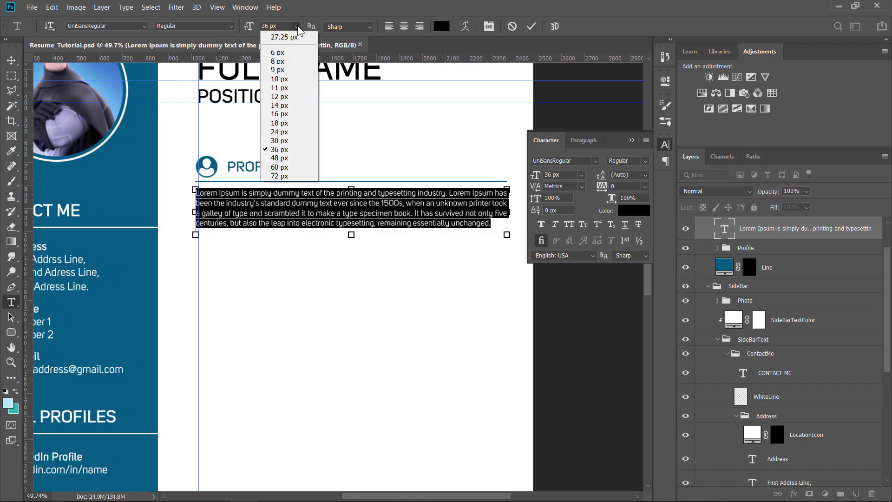
click(286, 157)
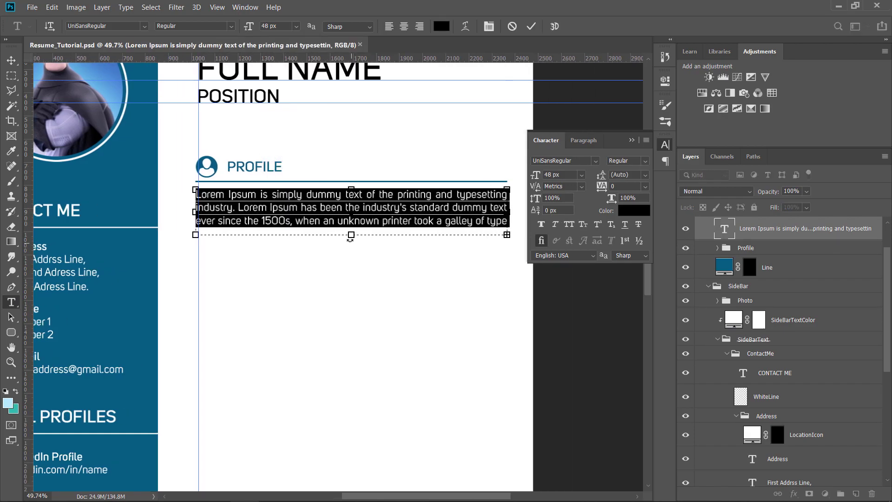
drag(351, 235, 353, 243)
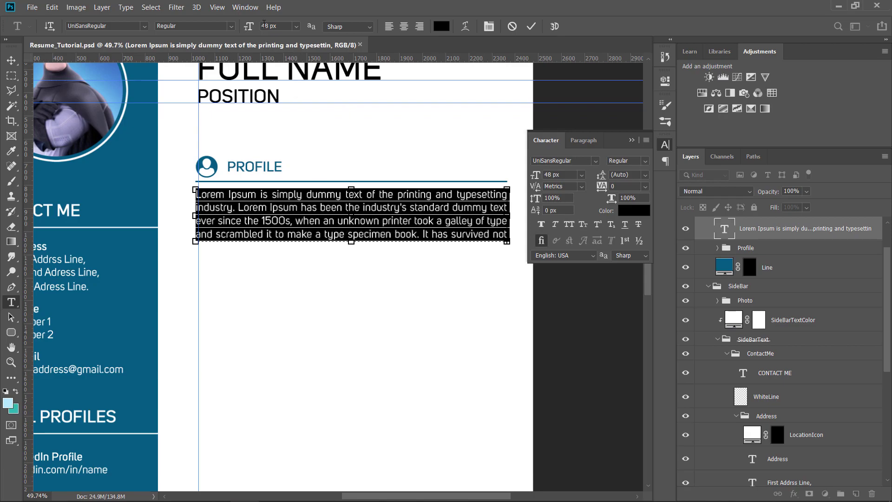
Set the Lorem Ipsum paragraph's font size to 40 px and commit the text.
text(40)
key(Return)
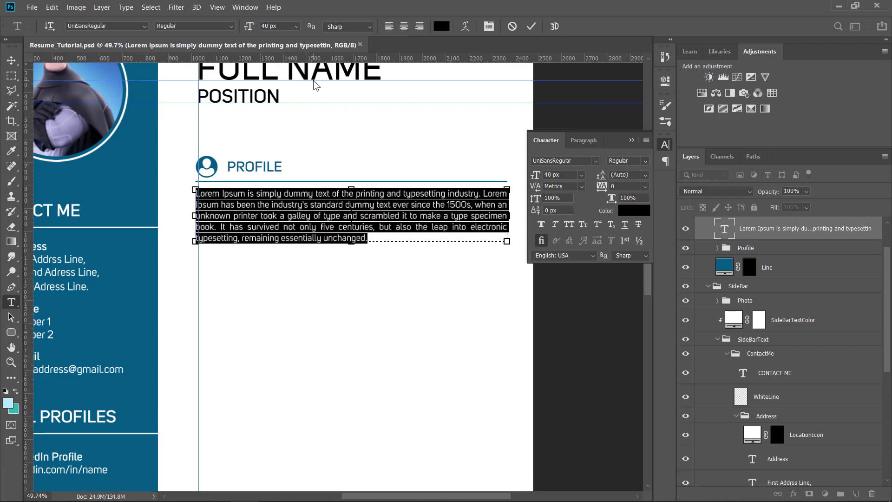
click(11, 60)
Nudge the Lorem Ipsum paragraph slightly down to add space beneath the line under the PROFILE heading.
scroll(297, 153, down, 3)
scroll(307, 209, up, 2)
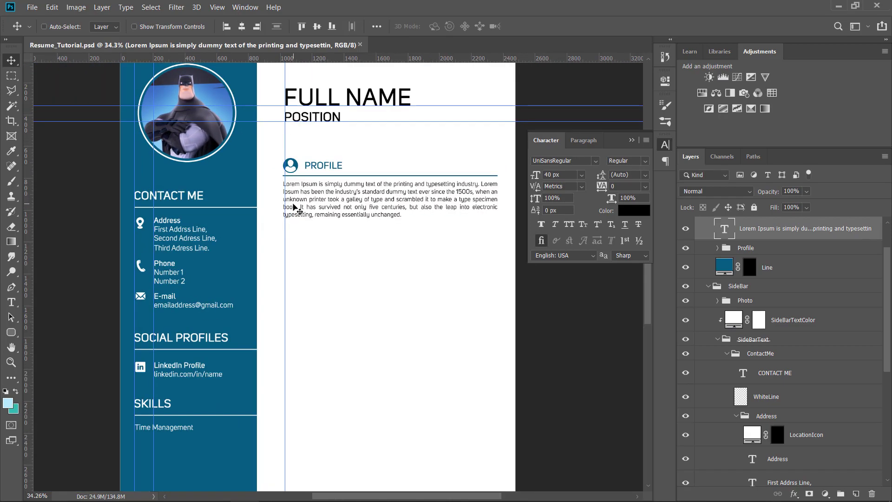
scroll(442, 210, up, 2)
scroll(228, 237, down, 2)
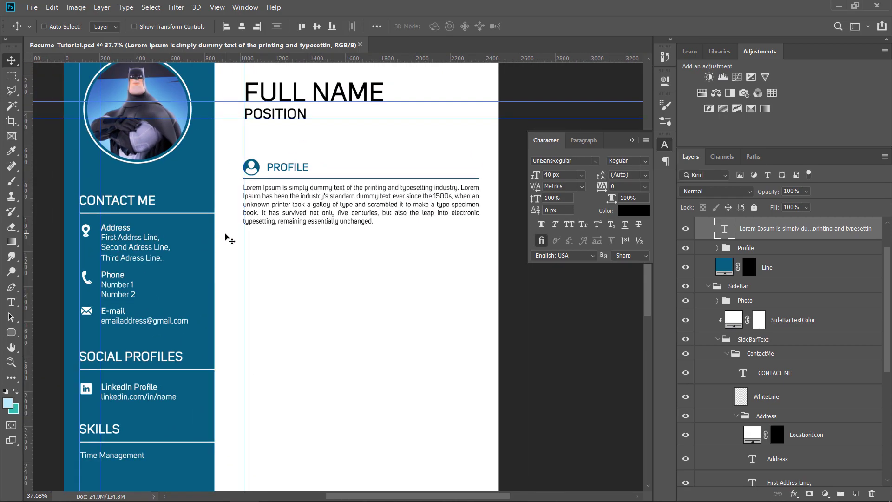
scroll(418, 216, up, 2)
scroll(419, 217, up, 1)
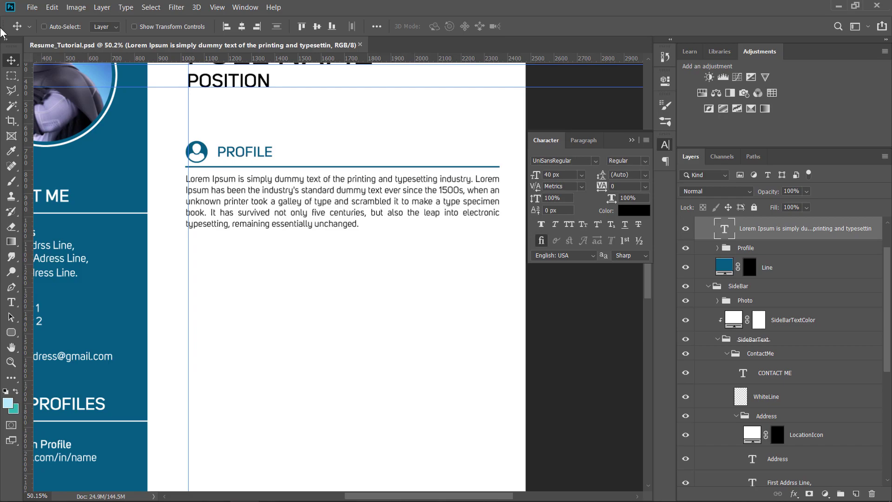
key(Down)
key(Down)
key(Down)
key(Down)
key(Down)
key(Down)
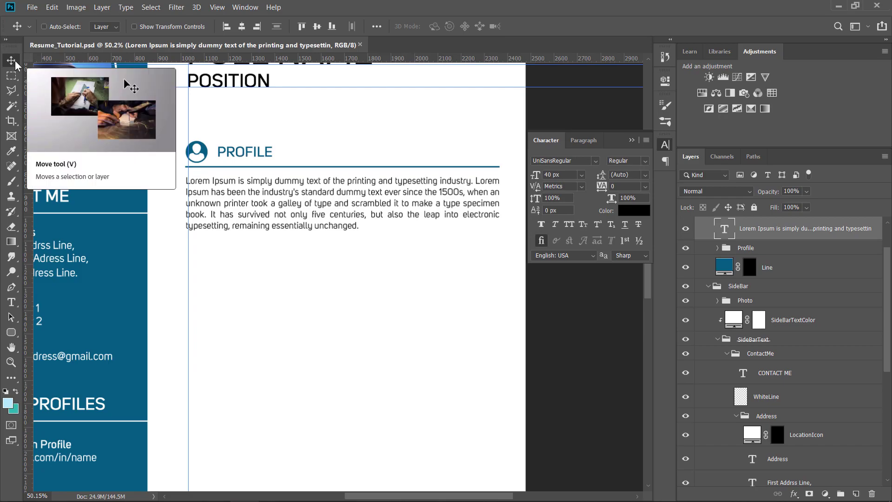
Move the Lorem Ipsum text layer below the Line layer in the Body group and rename it SampleText.
scroll(751, 282, up, 3)
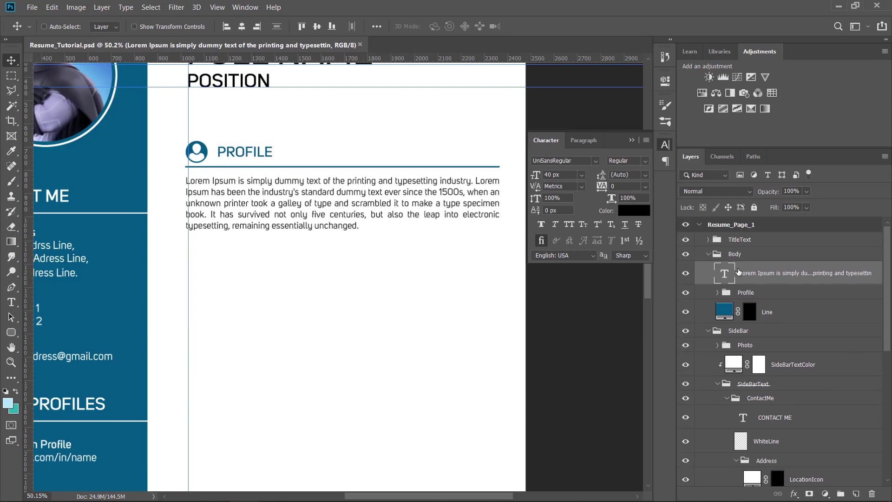
click(711, 255)
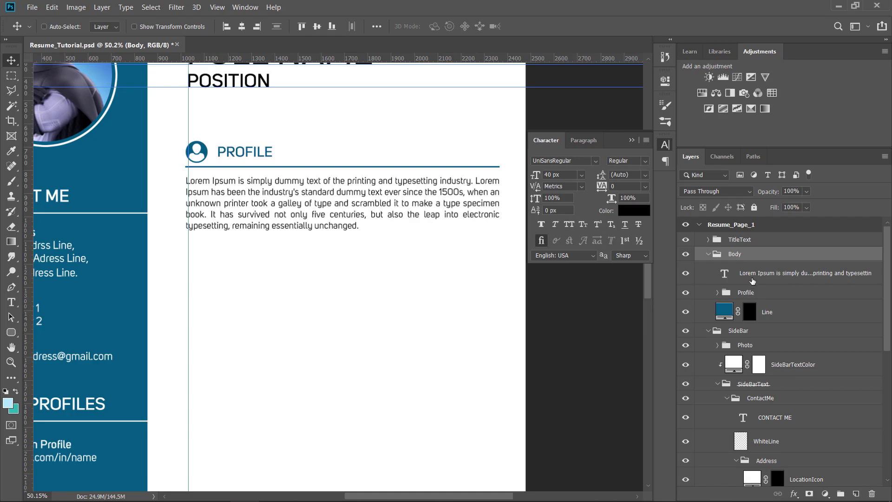
drag(752, 278, 752, 322)
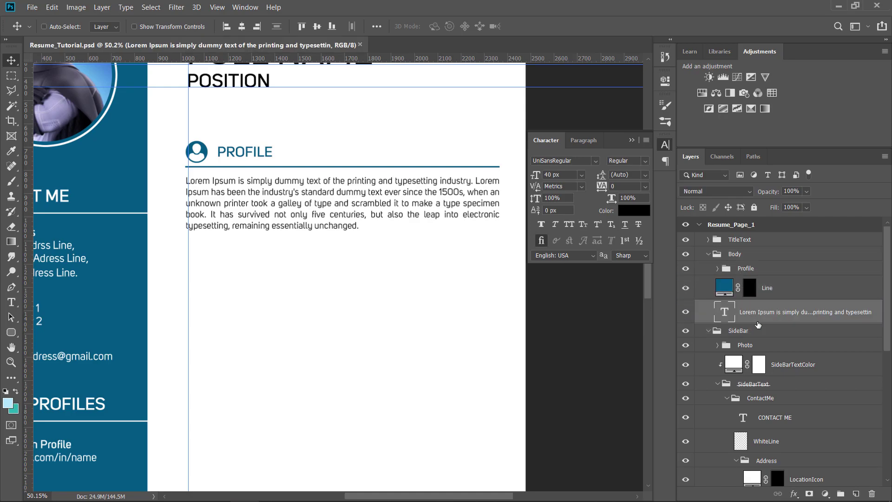
double_click(764, 316)
text(Sa)
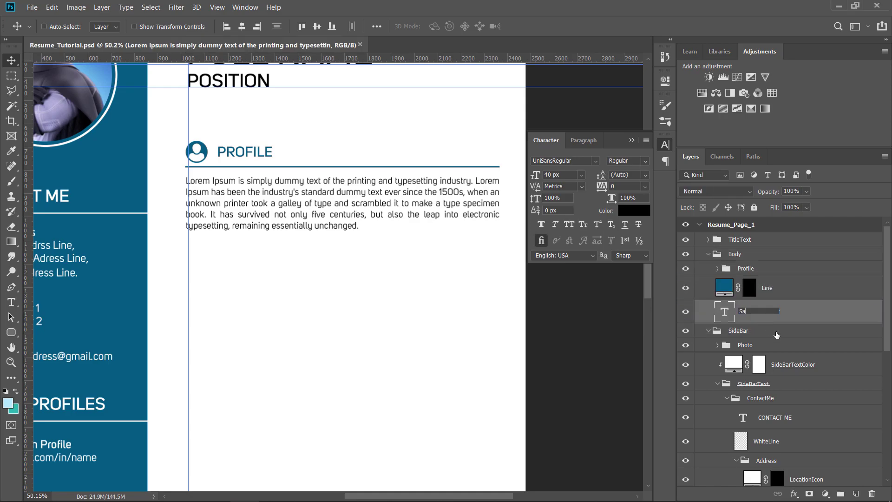
text(mpleText)
key(Return)
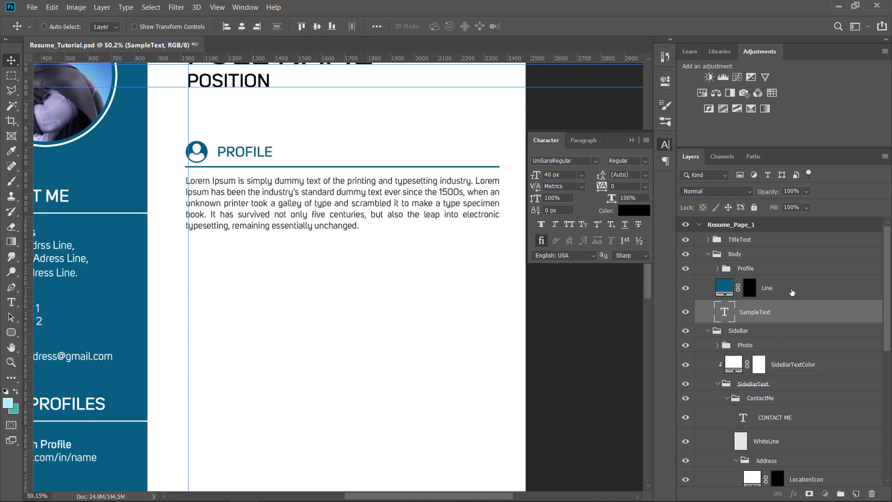
Move the Line and SampleText layers into the Profile group beneath ProfileIcon, and collapse the group.
click(781, 289)
click(718, 268)
click(718, 269)
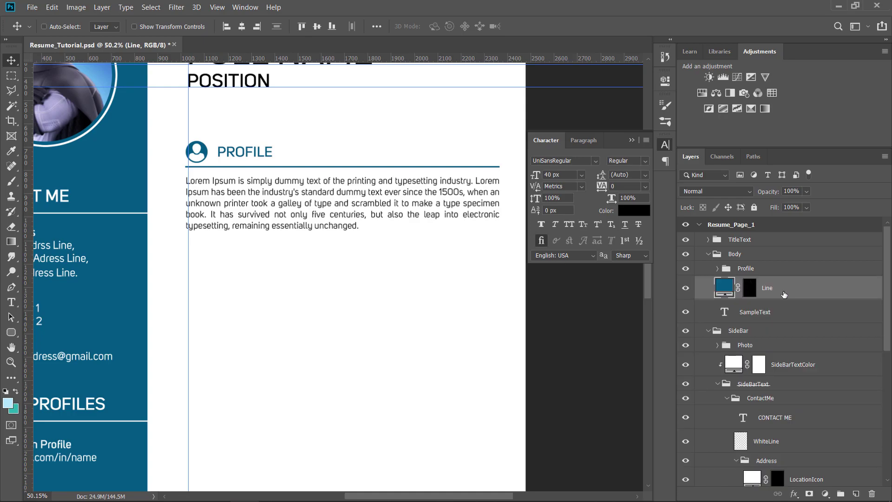
click(718, 269)
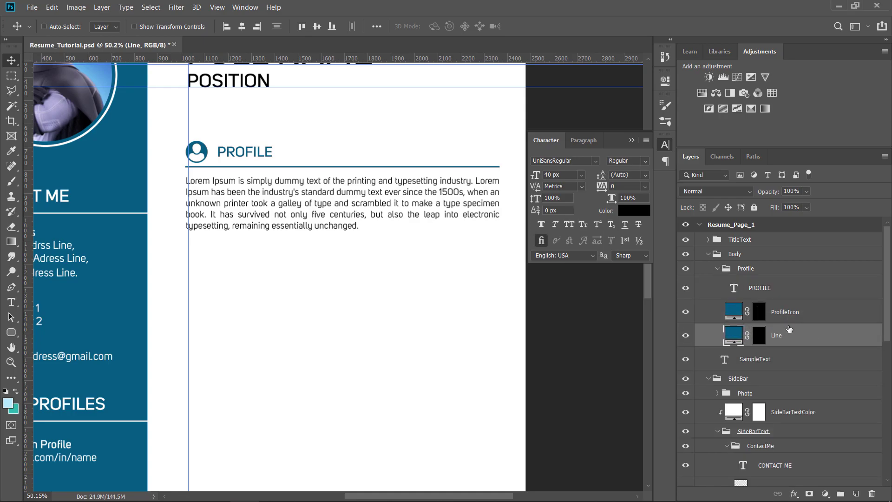
click(753, 357)
mouse_move(754, 358)
mouse_down()
mouse_move(750, 344)
mouse_move(754, 366)
mouse_up()
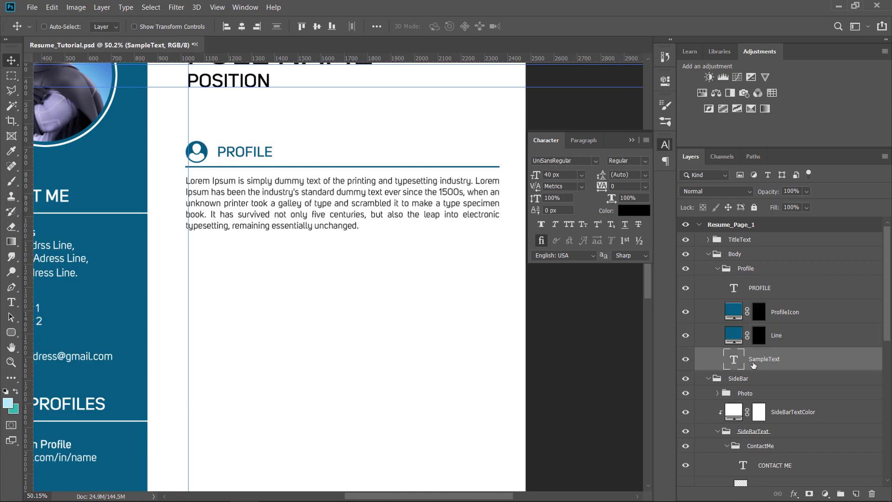
click(718, 268)
Briefly hide the Profile group to check its contents and review the section on the page.
click(686, 269)
click(686, 268)
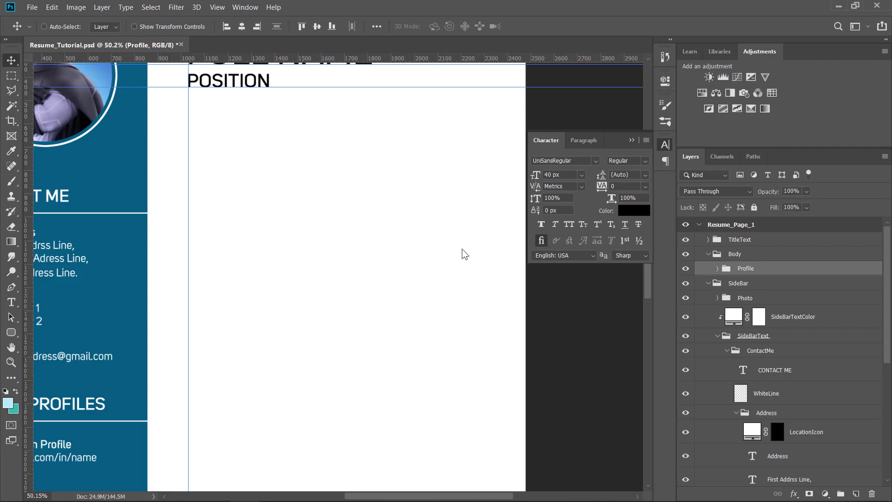
scroll(339, 204, down, 5)
scroll(338, 213, up, 4)
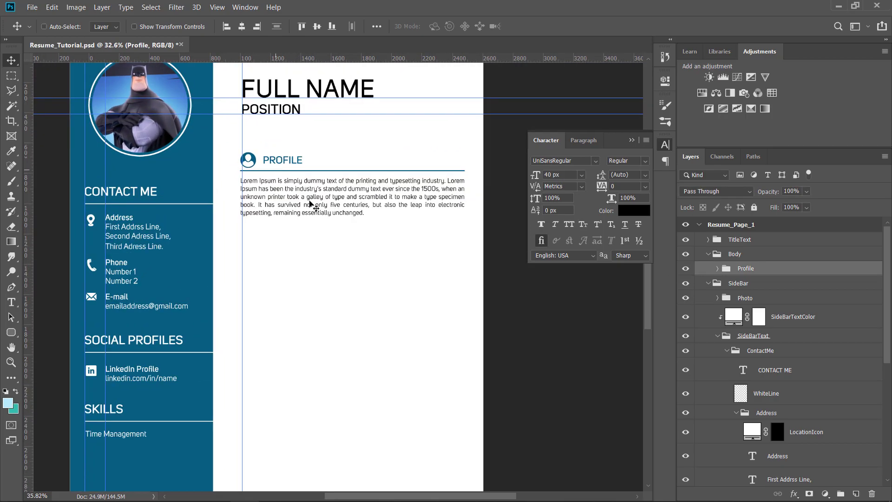
scroll(311, 193, down, 1)
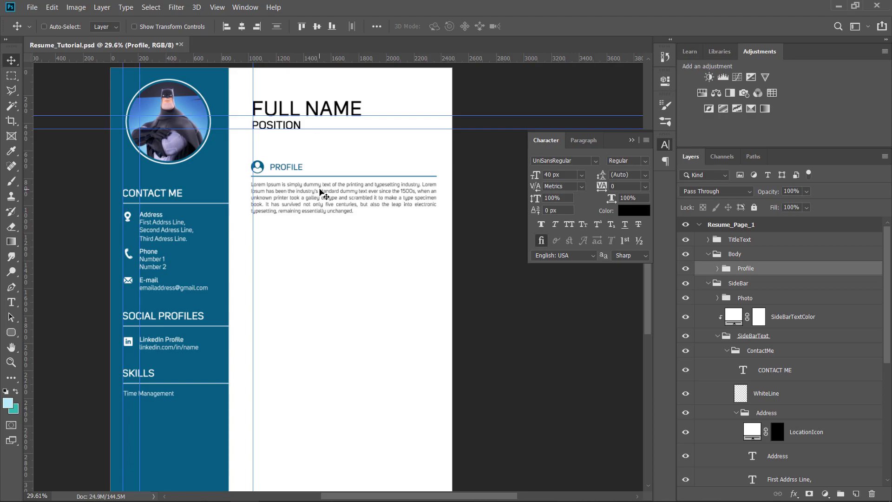
Collapse the sidebar's nested layer groups, the SideBar group and the Body group to tidy the layer list.
scroll(692, 413, down, 5)
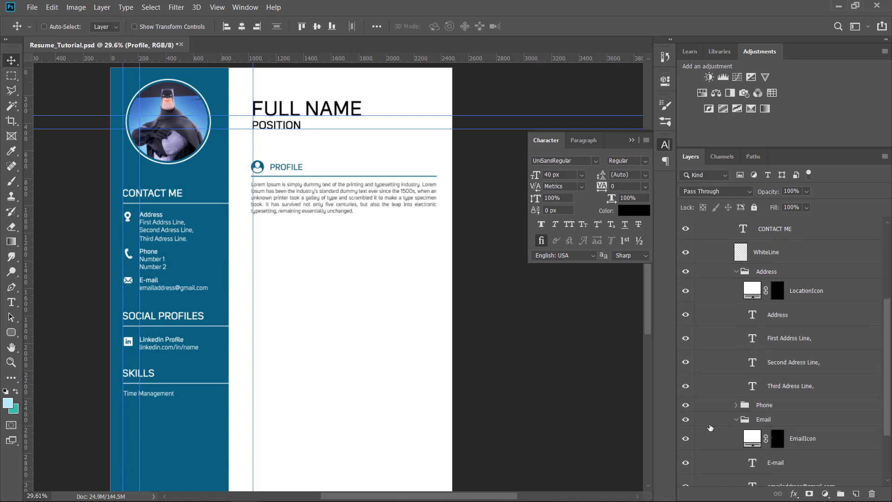
scroll(707, 427, up, 4)
scroll(709, 387, up, 1)
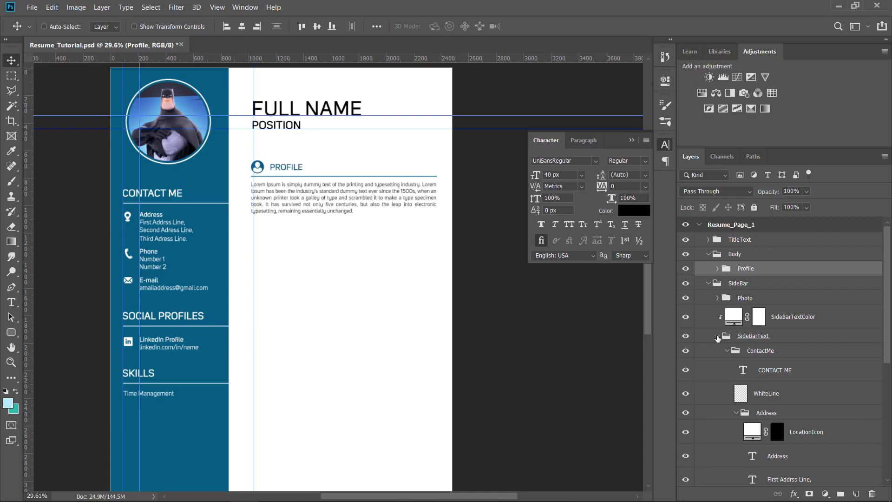
click(717, 337)
click(718, 337)
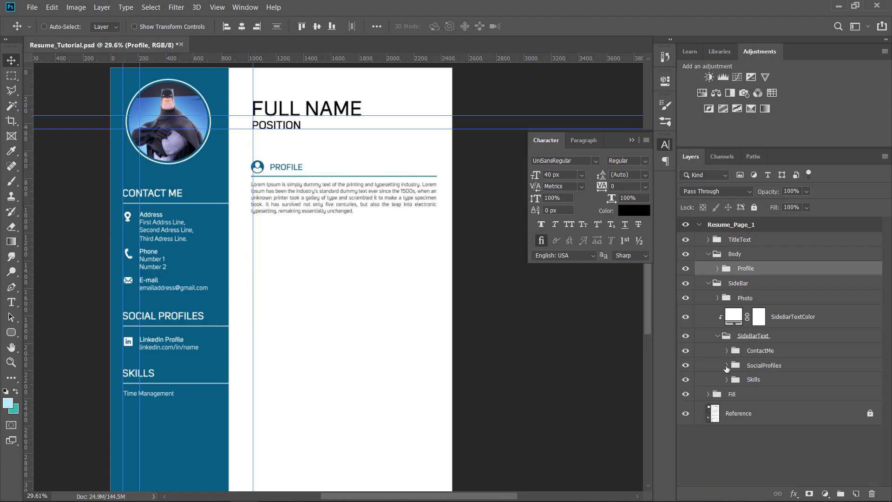
click(727, 351)
click(718, 336)
click(708, 283)
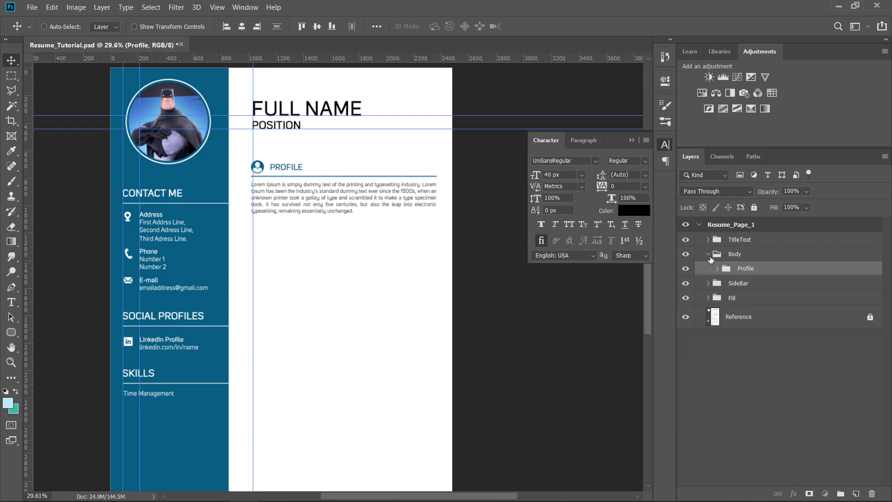
click(708, 254)
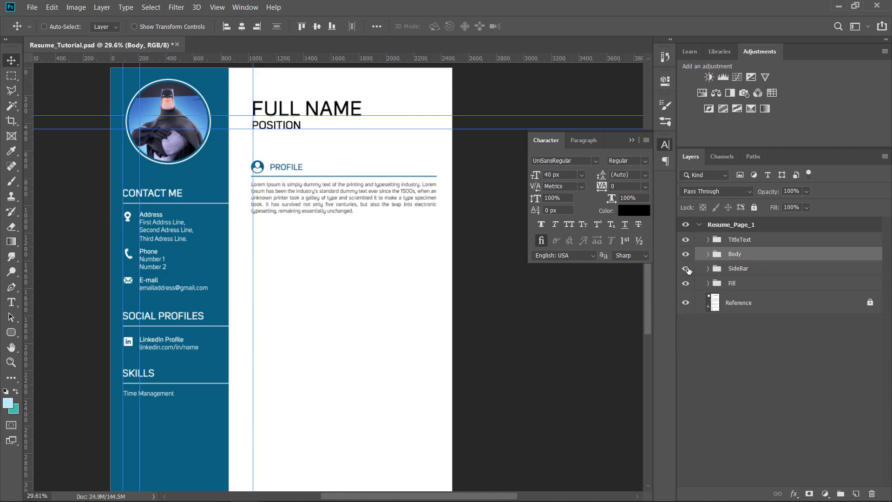
Hide the Fill group and the Body group to expose the reference resume layout beneath them.
click(685, 283)
scroll(283, 245, up, 2)
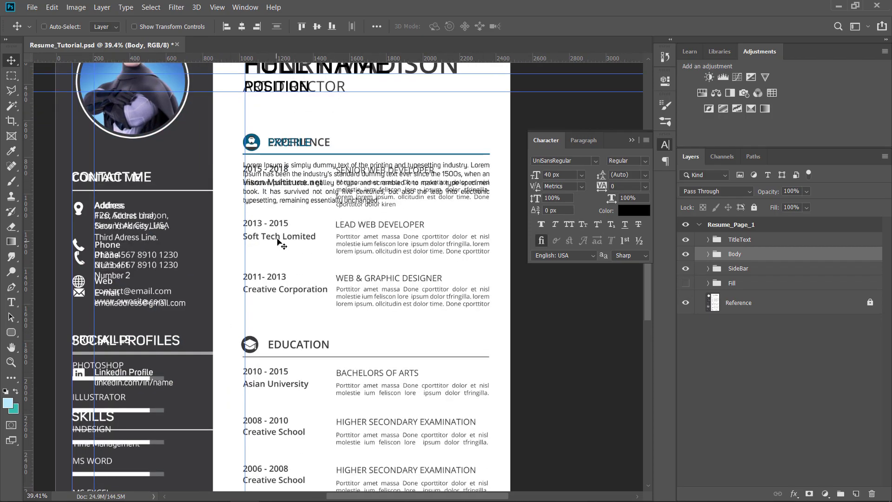
scroll(379, 208, down, 2)
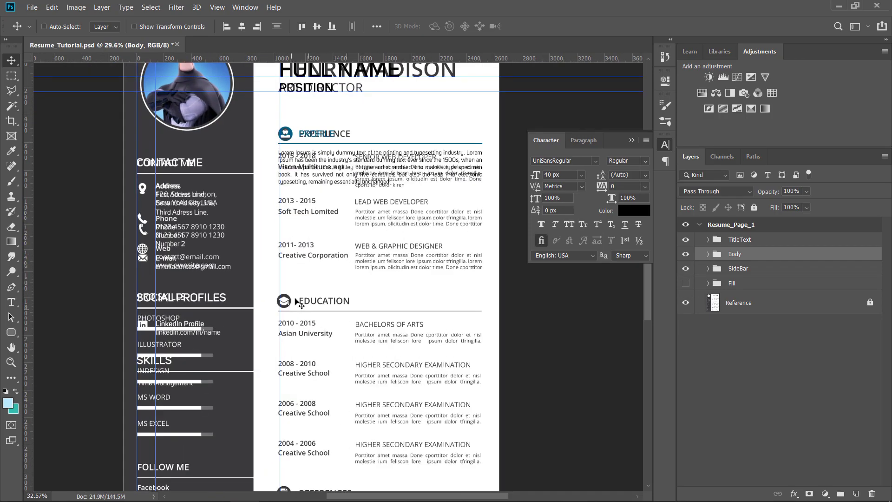
scroll(368, 214, down, 2)
scroll(371, 319, up, 2)
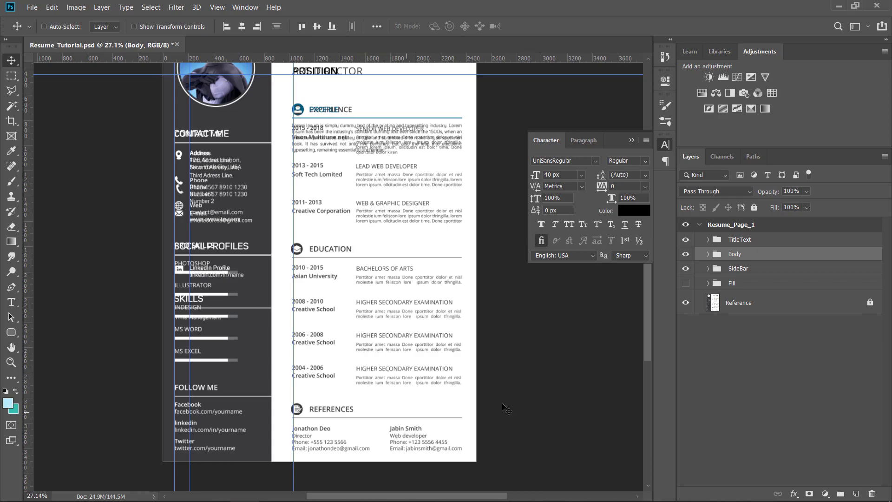
click(687, 254)
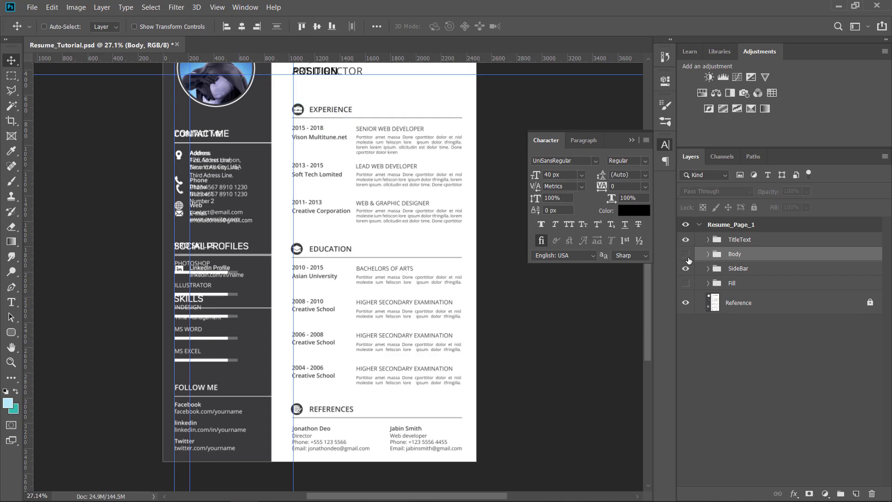
Examine the reference's sidebar skill bars and FOLLOW ME section, as well as its overall page layout.
scroll(177, 373, up, 5)
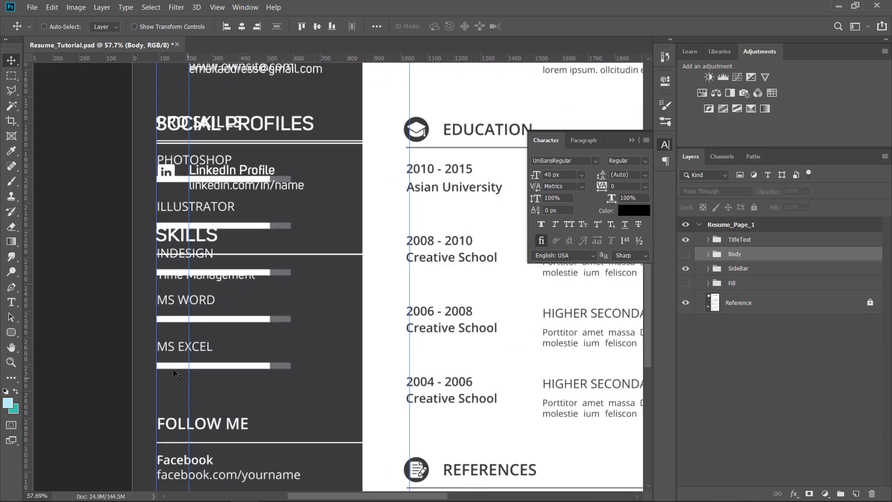
scroll(277, 172, down, 1)
scroll(277, 172, up, 3)
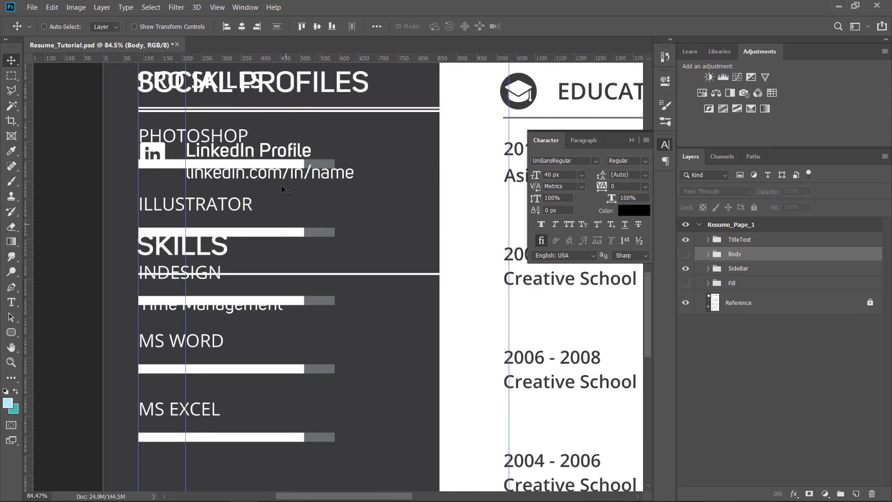
scroll(263, 245, down, 1)
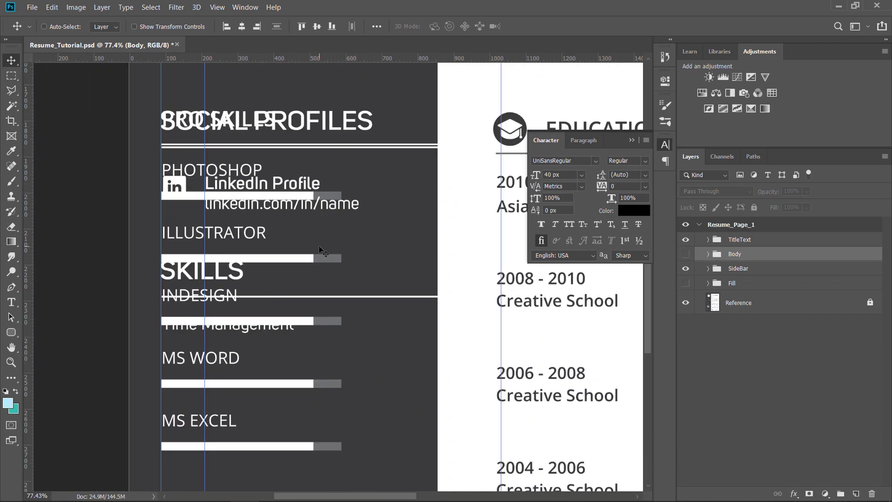
scroll(326, 253, down, 3)
scroll(331, 256, down, 1)
scroll(343, 354, up, 3)
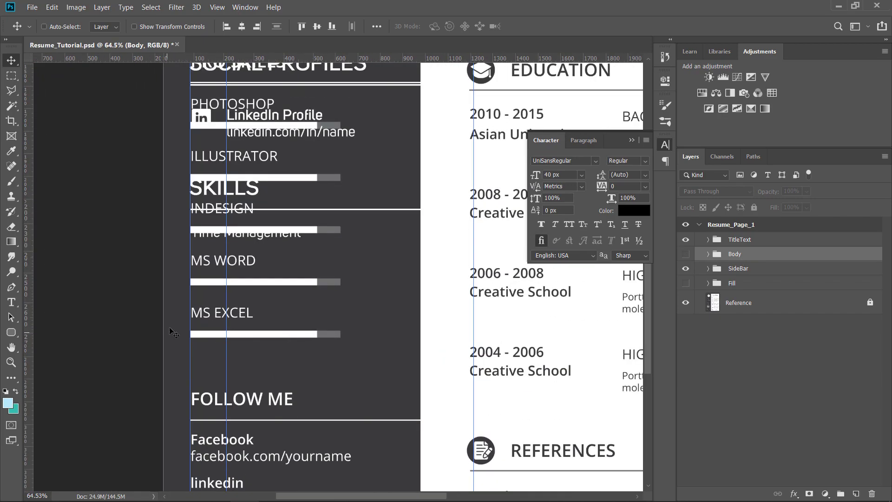
scroll(331, 333, up, 1)
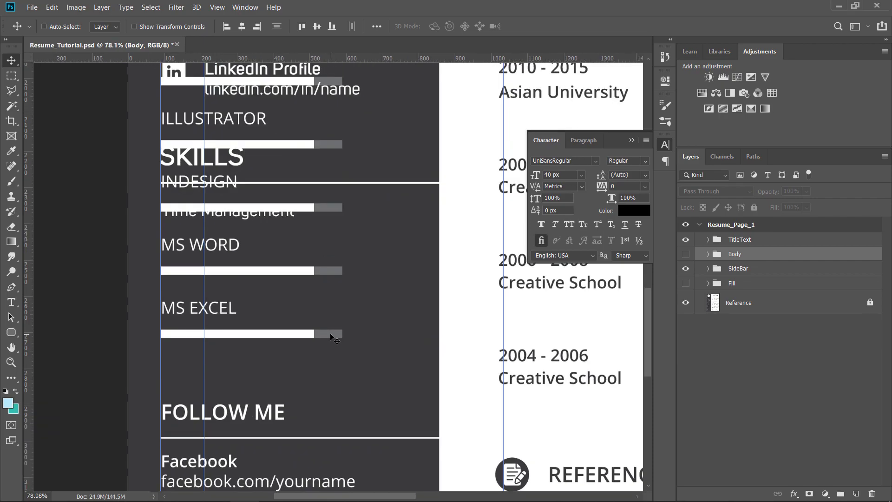
scroll(330, 333, down, 5)
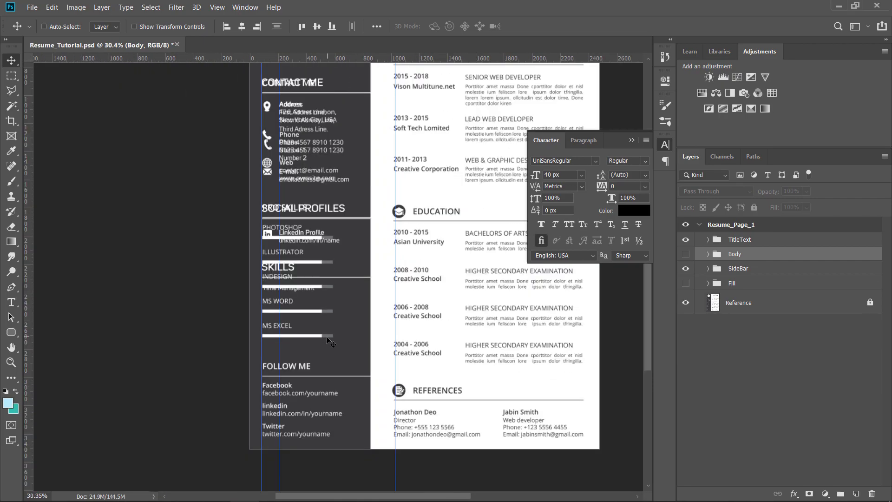
scroll(448, 322, up, 1)
scroll(448, 323, down, 1)
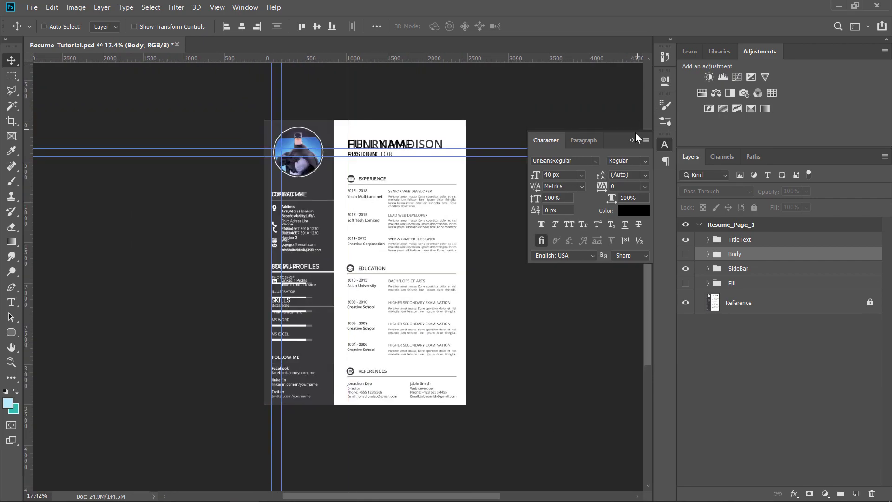
Collapse the Character panel to clear the canvas around the resume page.
click(631, 140)
scroll(426, 291, down, 1)
scroll(524, 254, up, 2)
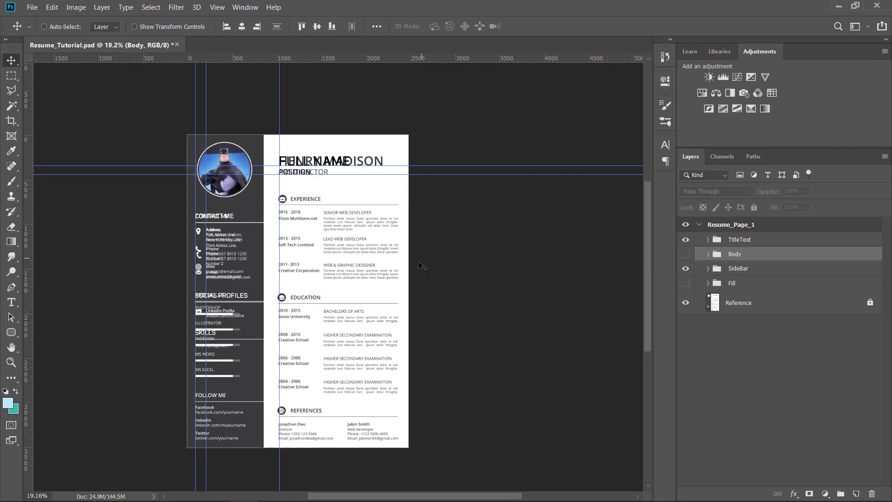
Activate the Artboard tool and select the Resume_Page_1 artboard.
right_click(8, 62)
click(63, 70)
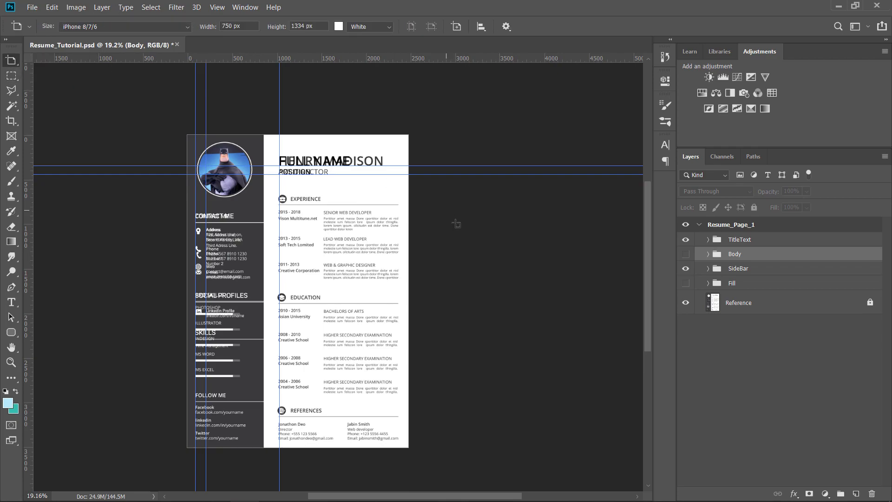
click(738, 226)
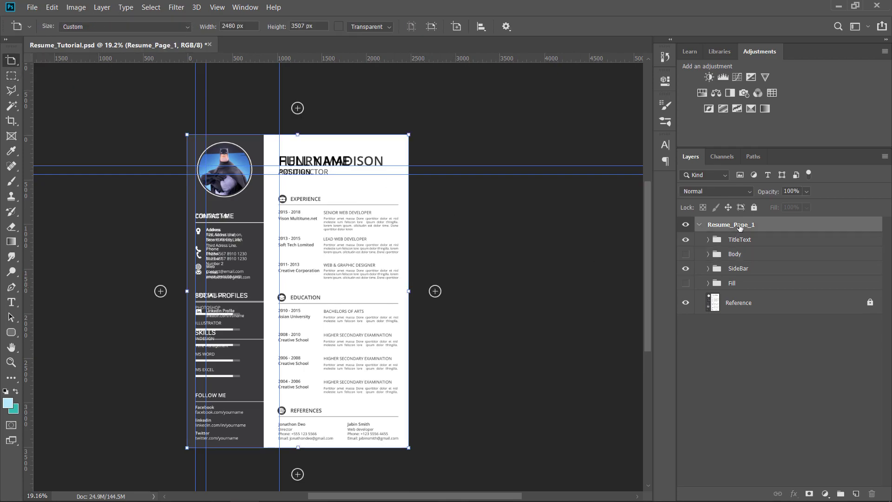
Try adding an empty artboard to the right of Resume_Page_1, and undo the addition.
click(435, 292)
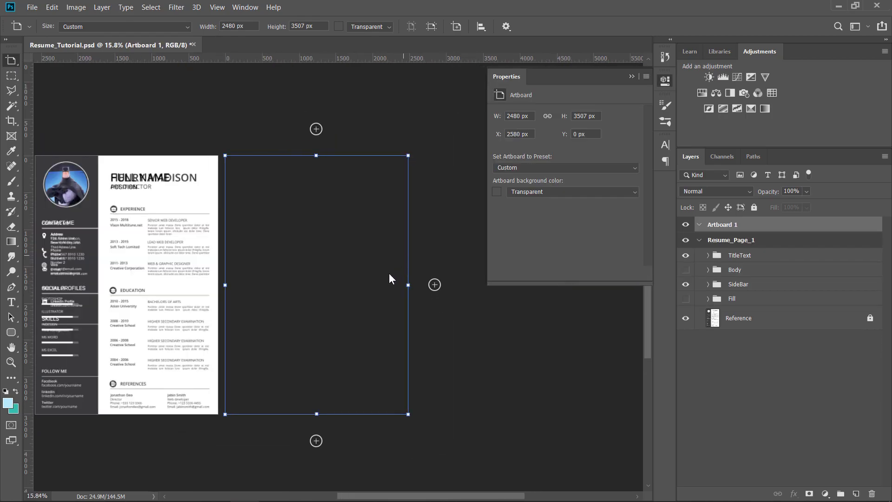
scroll(389, 273, down, 2)
click(631, 76)
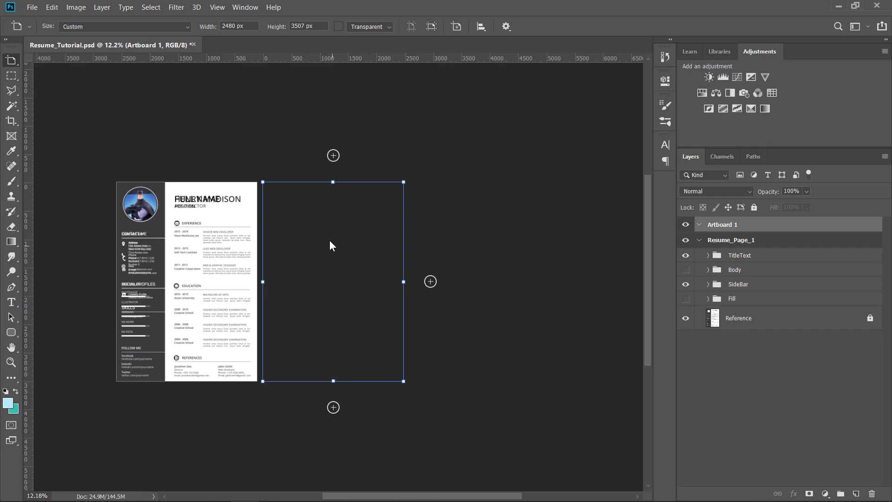
scroll(309, 251, up, 1)
key(ctrl+z)
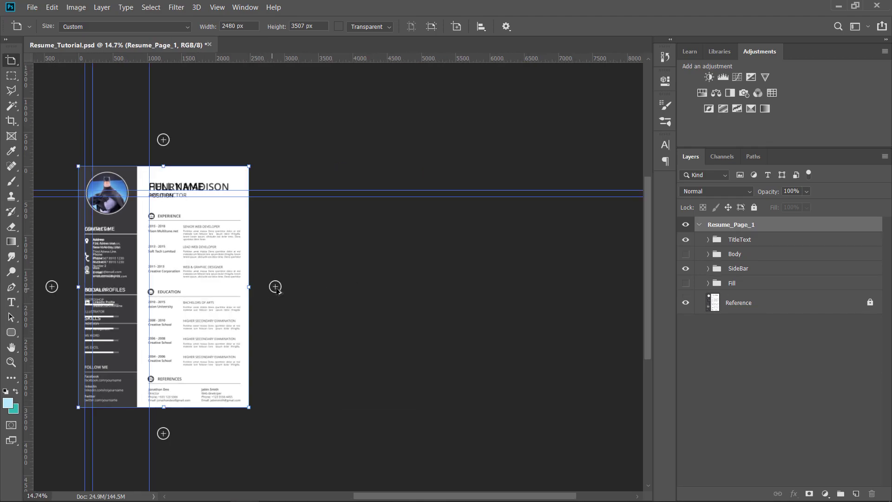
Duplicate the Resume_Page_1 artboard with all its groups and the reference layer.
key(ctrl+j)
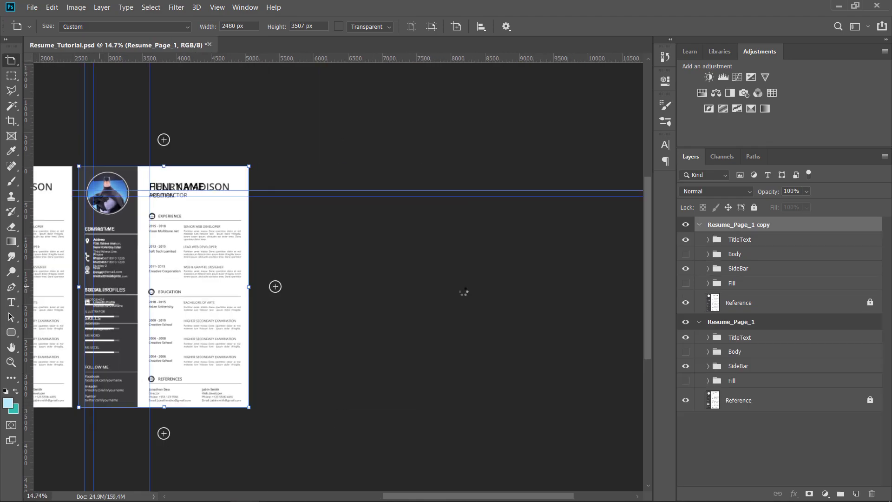
scroll(462, 294, down, 4)
scroll(454, 300, down, 1)
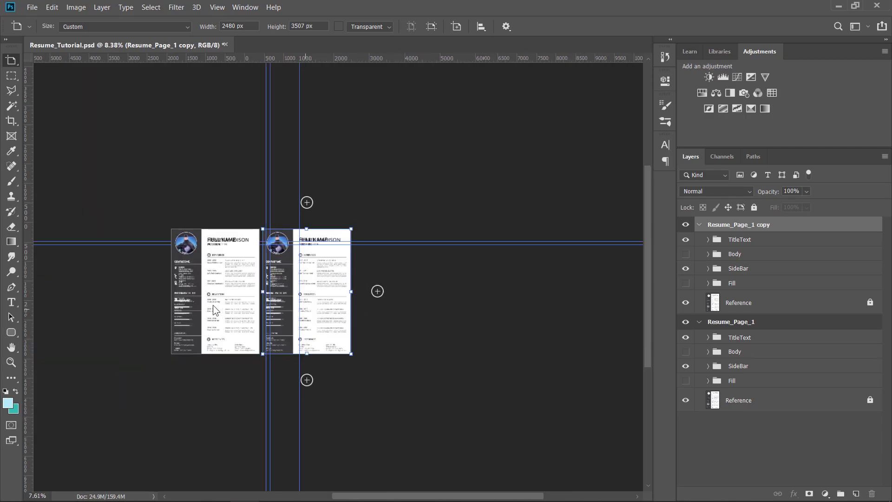
scroll(213, 305, up, 4)
scroll(472, 249, down, 1)
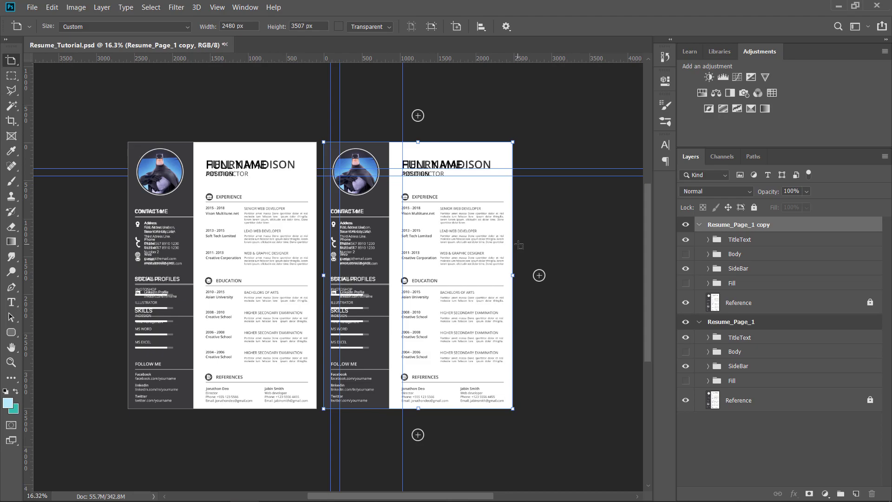
Compare the two artboards, examining the sidebar, EDUCATION and REFERENCES sections to plan the second page.
scroll(406, 302, up, 1)
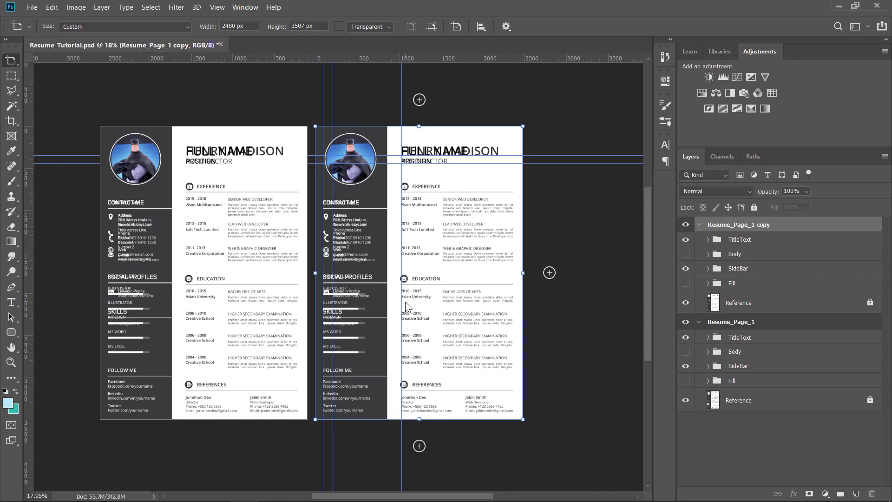
scroll(413, 303, up, 1)
scroll(112, 381, up, 1)
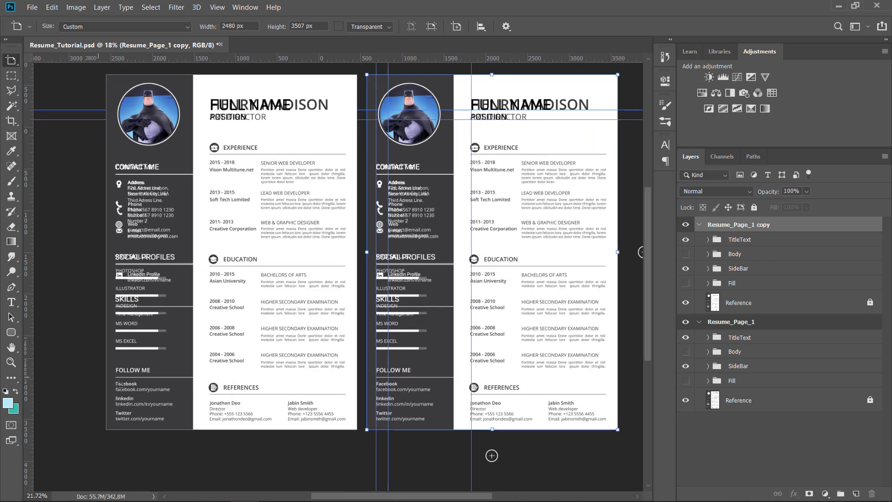
scroll(179, 385, up, 2)
scroll(135, 377, down, 2)
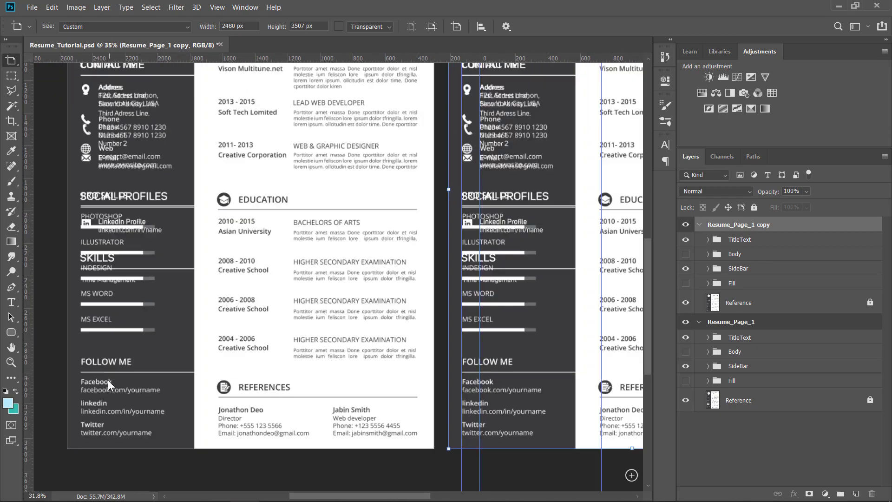
scroll(434, 409, up, 2)
scroll(300, 402, down, 2)
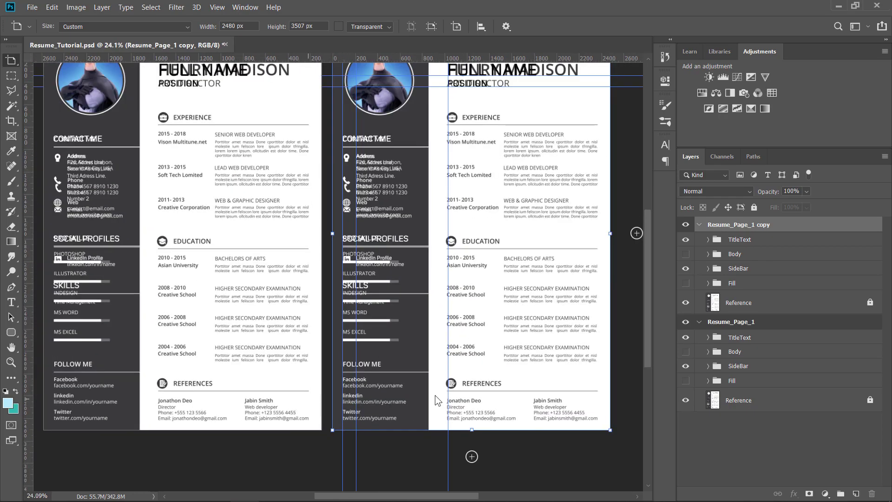
scroll(435, 395, up, 2)
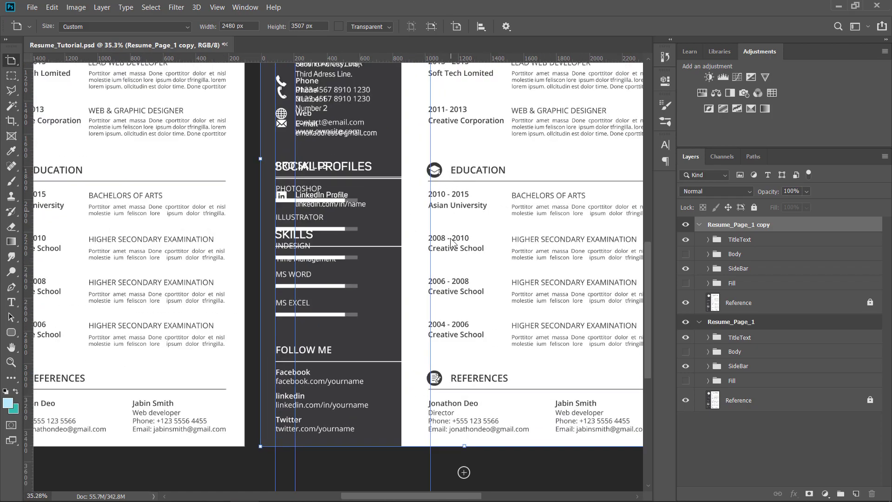
scroll(448, 253, down, 3)
scroll(316, 112, up, 1)
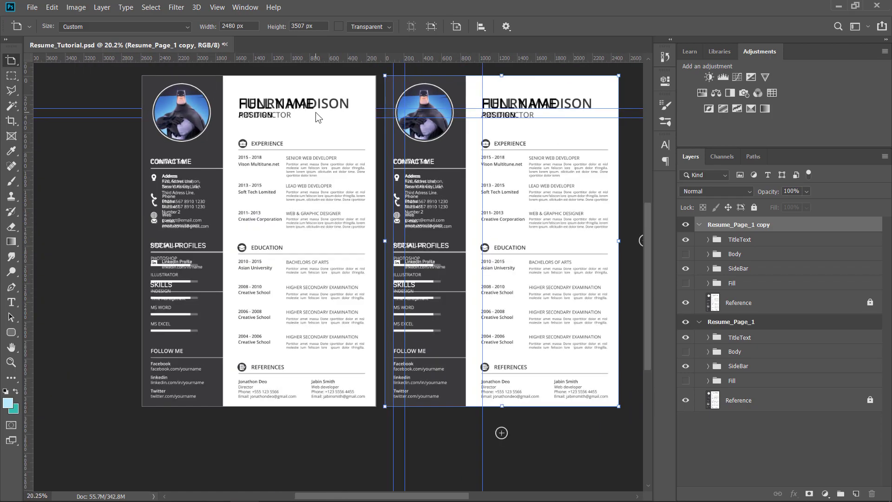